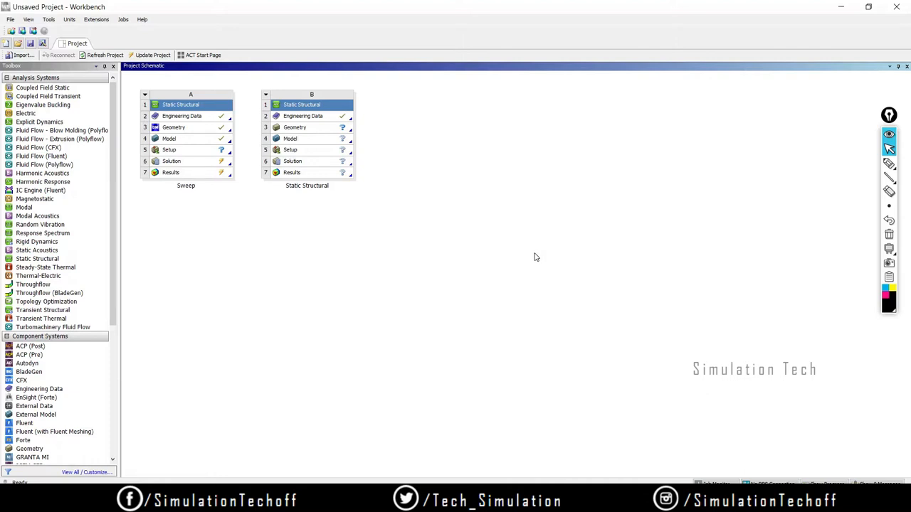
Open the unnamed Static Structural system's geometry in DesignModeler, facing the ZXPlane and with units in millimetres
double_click(296, 129)
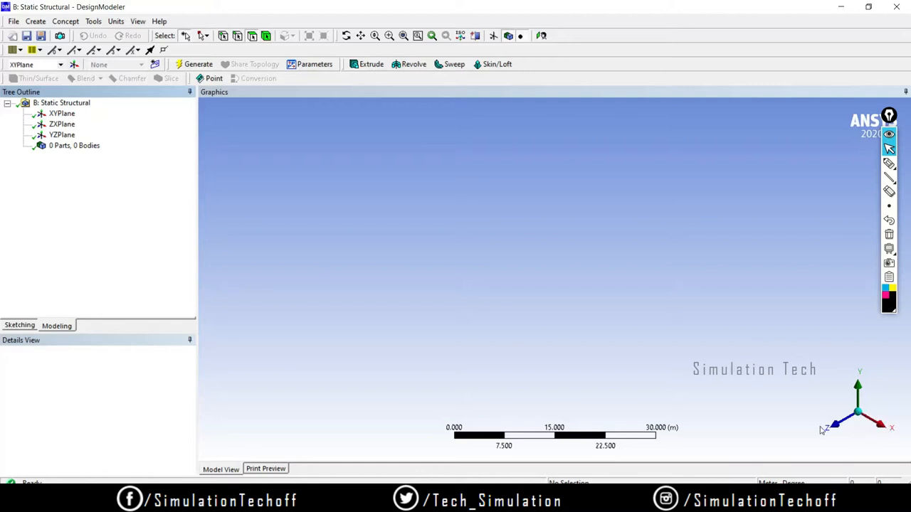
left_click(61, 125)
right_click(61, 127)
left_click(99, 133)
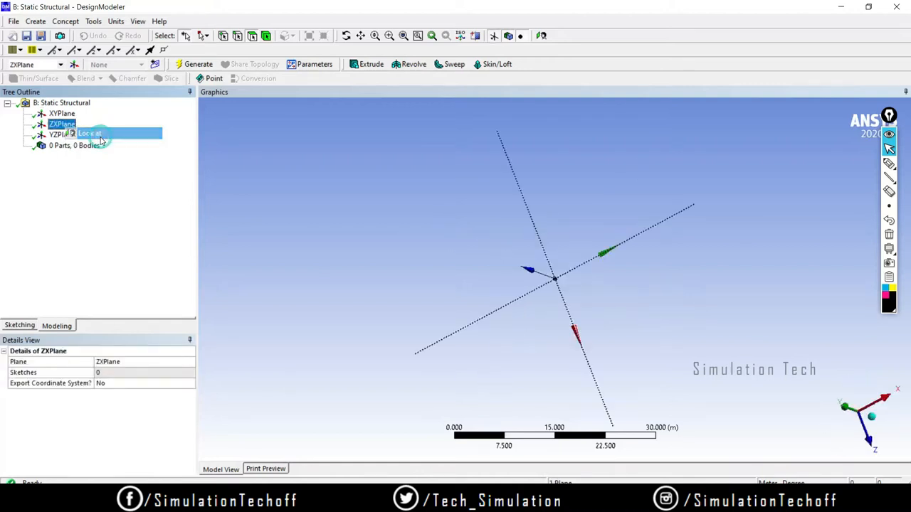
left_click(115, 22)
left_click(128, 59)
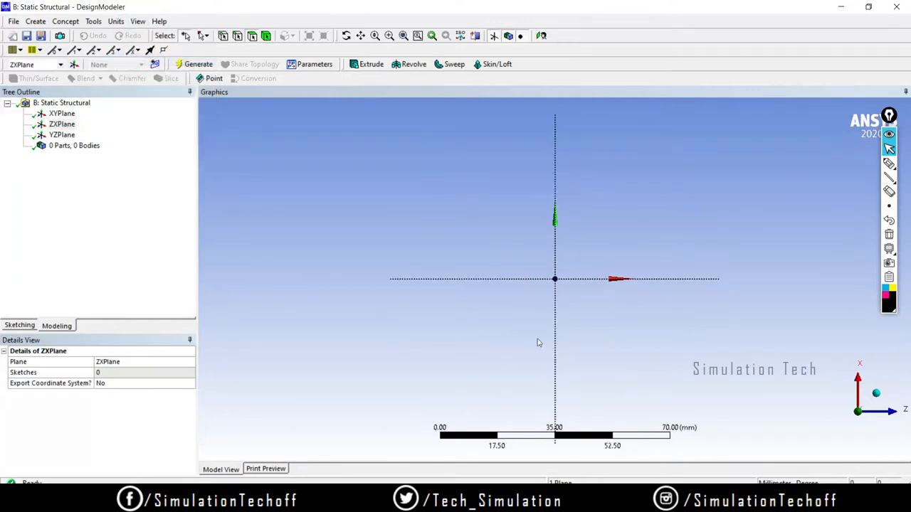
Sketch a circle about 98 mm in diameter on the ZXPlane, centred on the origin
left_click(26, 326)
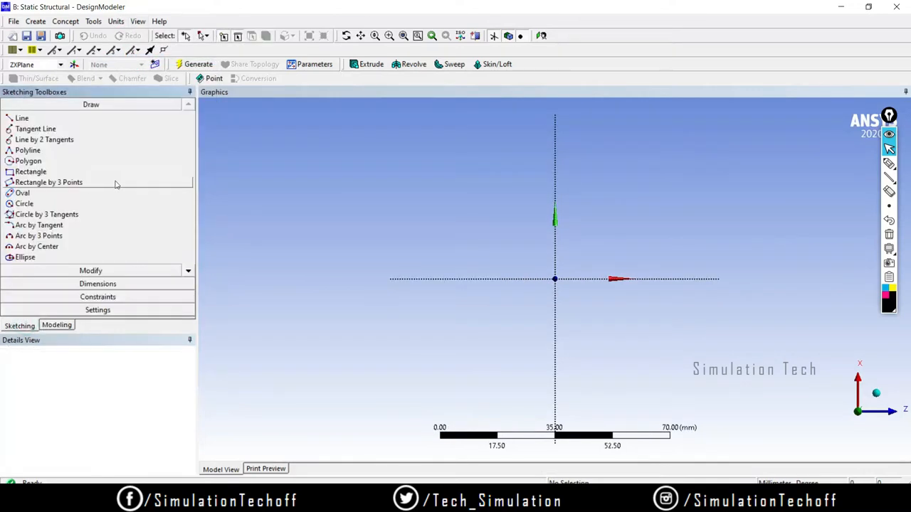
left_click(69, 205)
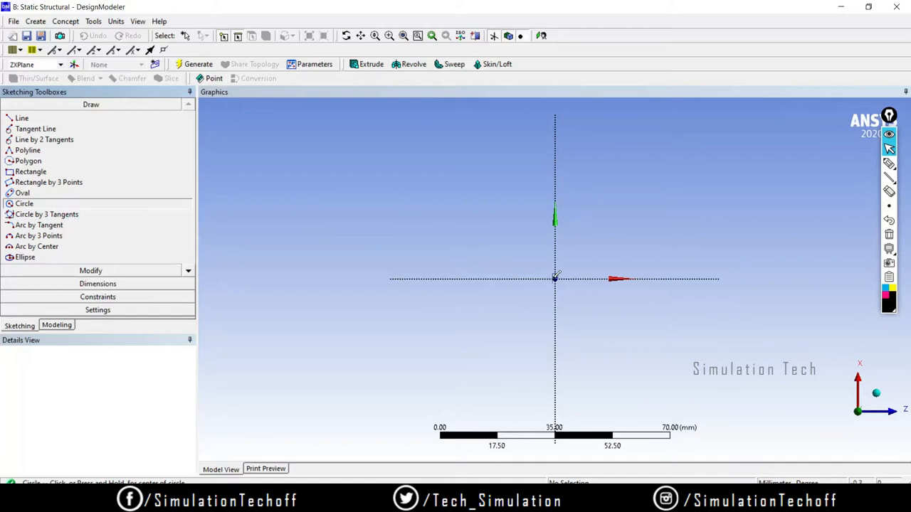
left_click(554, 279)
left_click(655, 321)
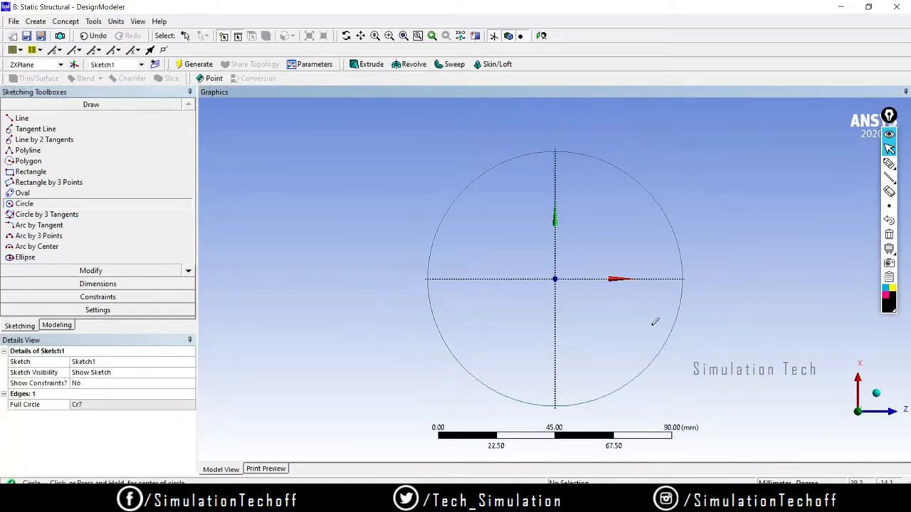
Extrude the circle sketch to a fixed depth of 30 mm as added material
left_click(366, 64)
left_click(627, 384)
mouse_move(597, 358)
middle_mouse_down()
mouse_move(576, 248)
mouse_move(563, 266)
mouse_move(574, 284)
mouse_move(518, 279)
middle_mouse_up()
left_click(85, 373)
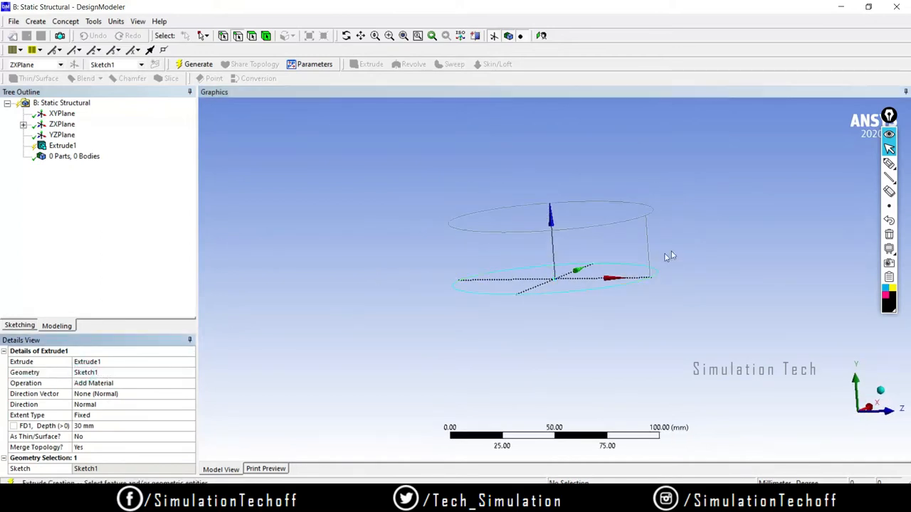
left_click(199, 64)
middle_click_drag(530, 188, 600, 257)
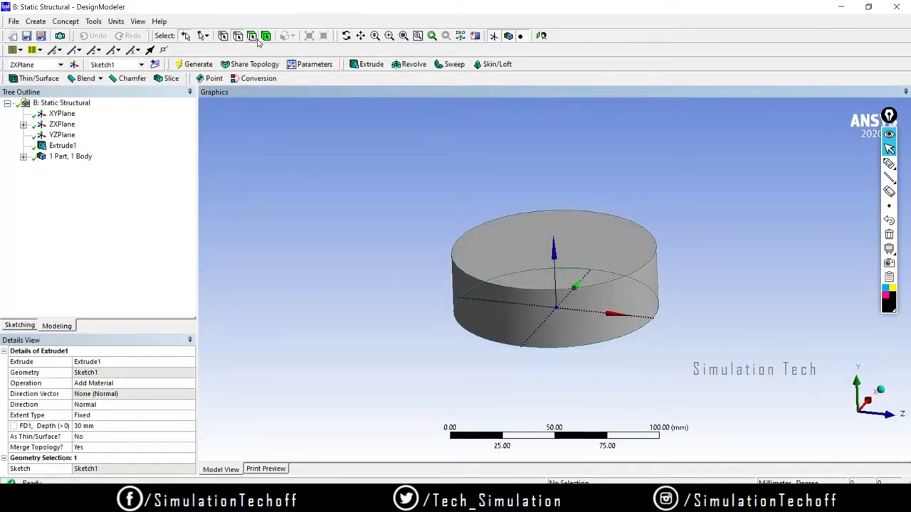
Sketch four circles on the disc's top face, one per quadrant, three about 16 mm in diameter and the upper-right one about 4 mm
left_click(592, 246)
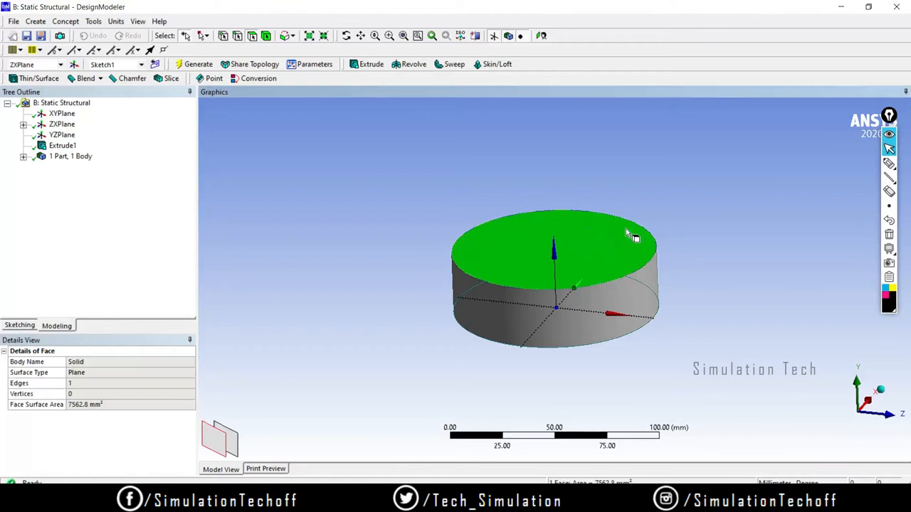
left_click(19, 325)
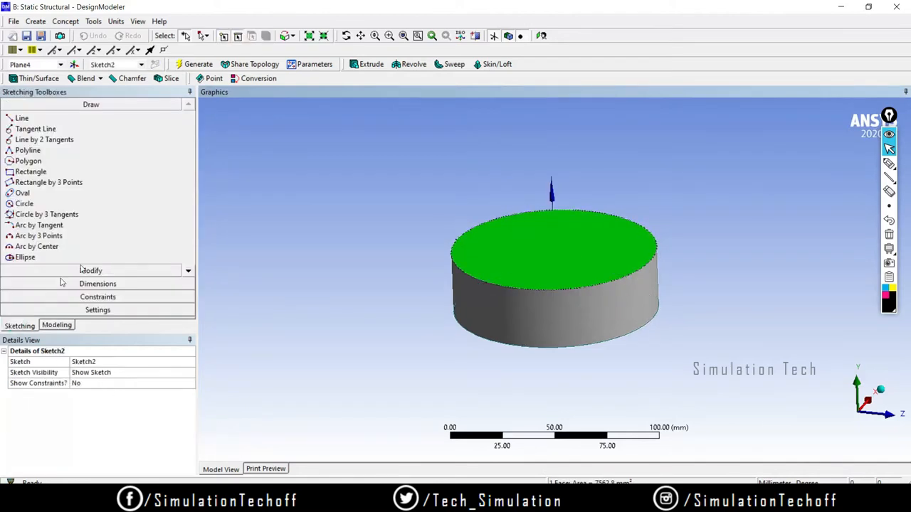
left_click(857, 382)
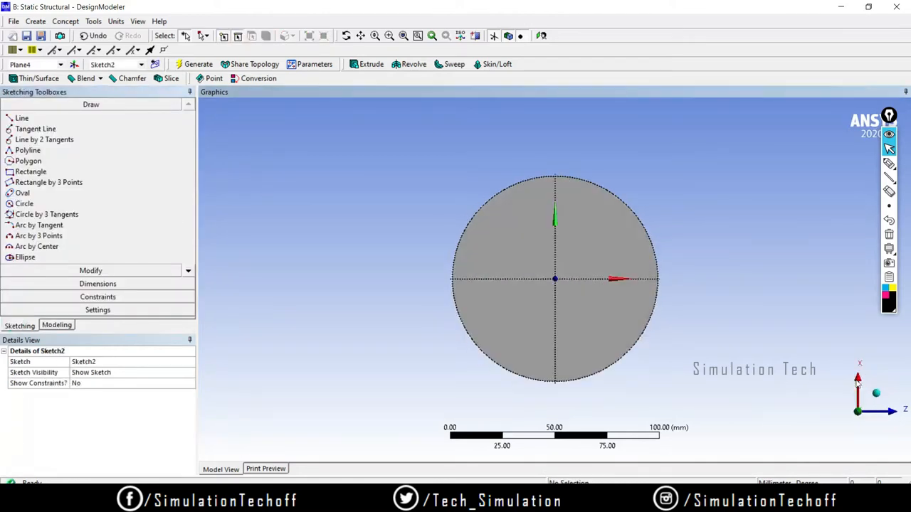
left_click(43, 204)
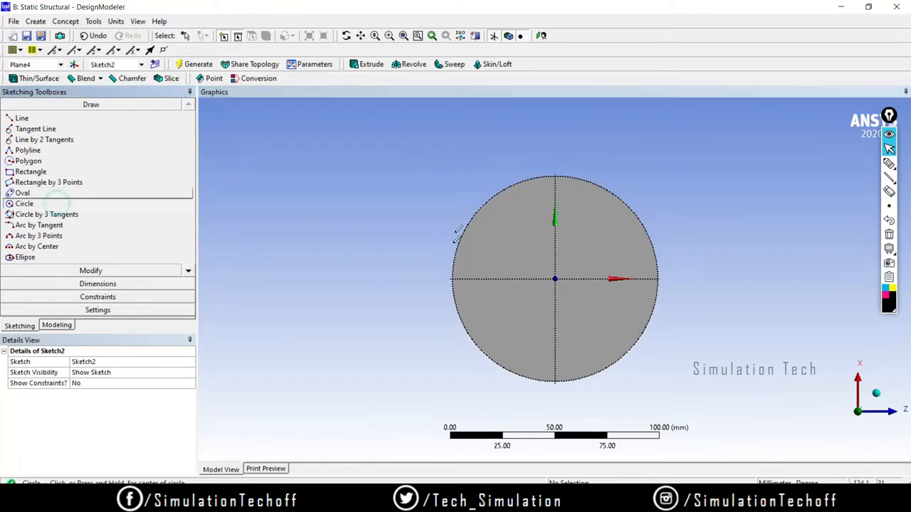
left_click(501, 235)
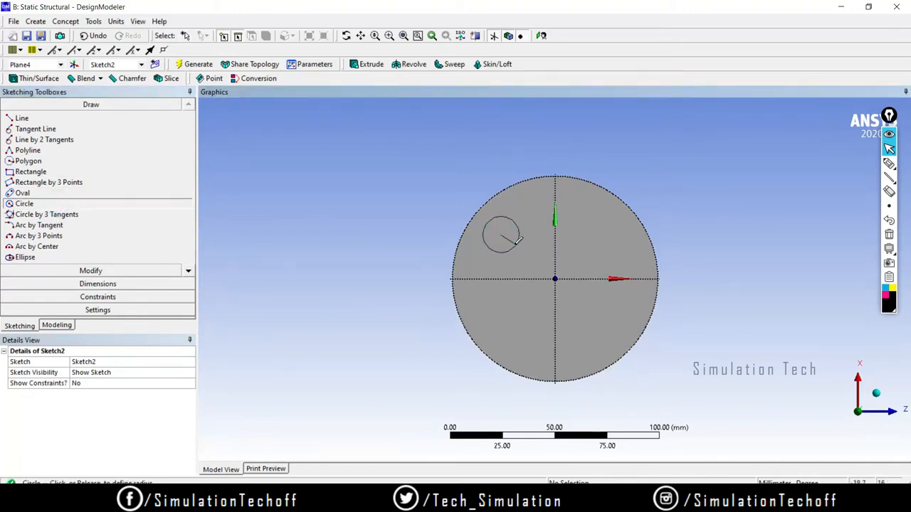
left_click(516, 243)
left_click(601, 237)
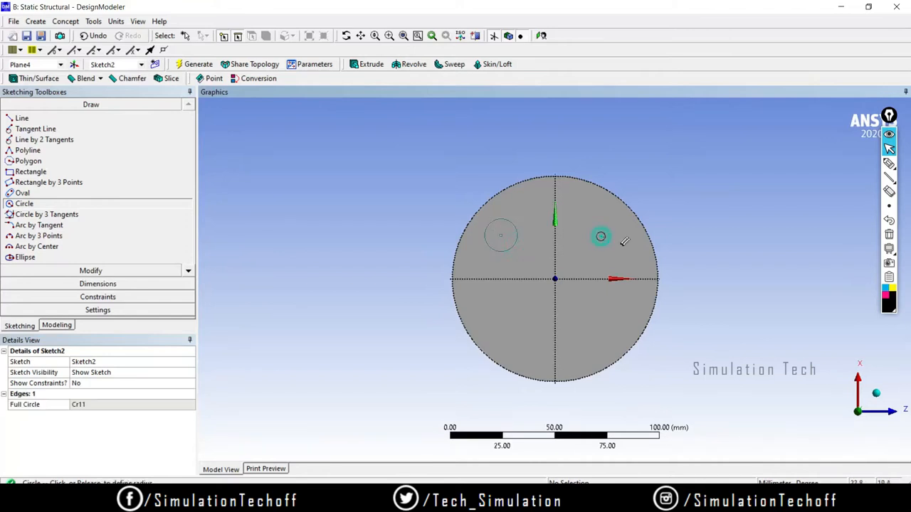
left_click(606, 237)
left_click(507, 322)
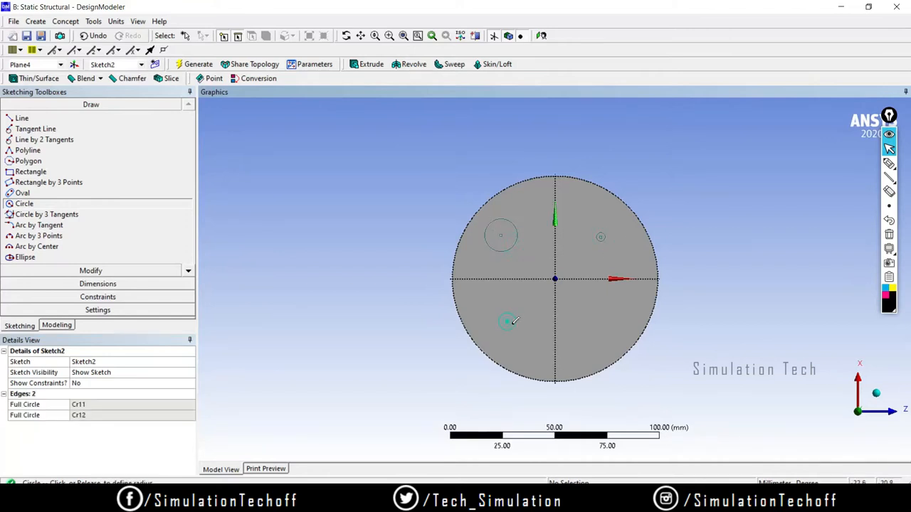
left_click(524, 325)
left_click(605, 323)
left_click(620, 329)
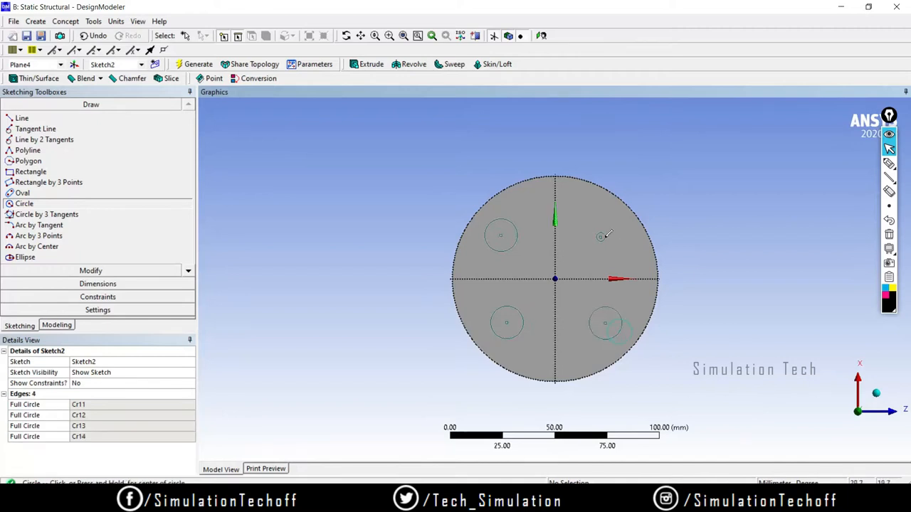
Enlarge the small upper-right circle to about 16 mm in diameter to match the other three, using the Drag tool
left_click(91, 271)
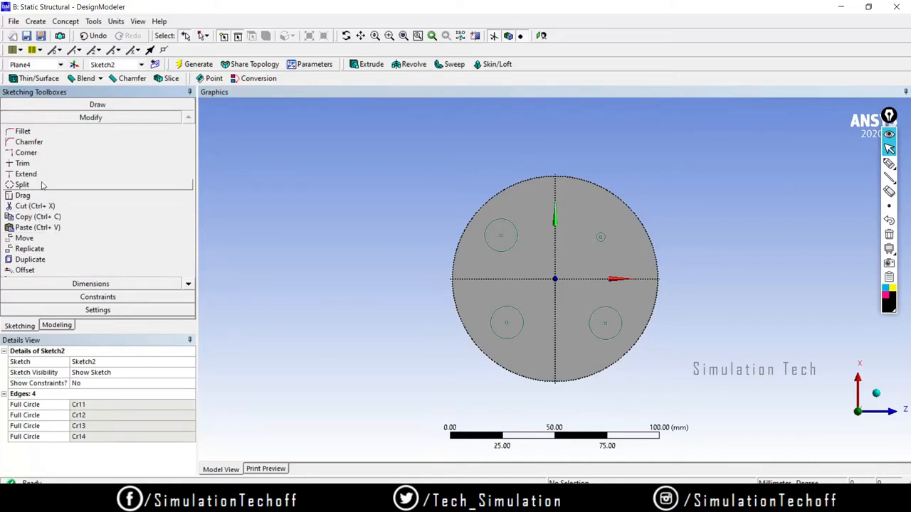
left_click(44, 196)
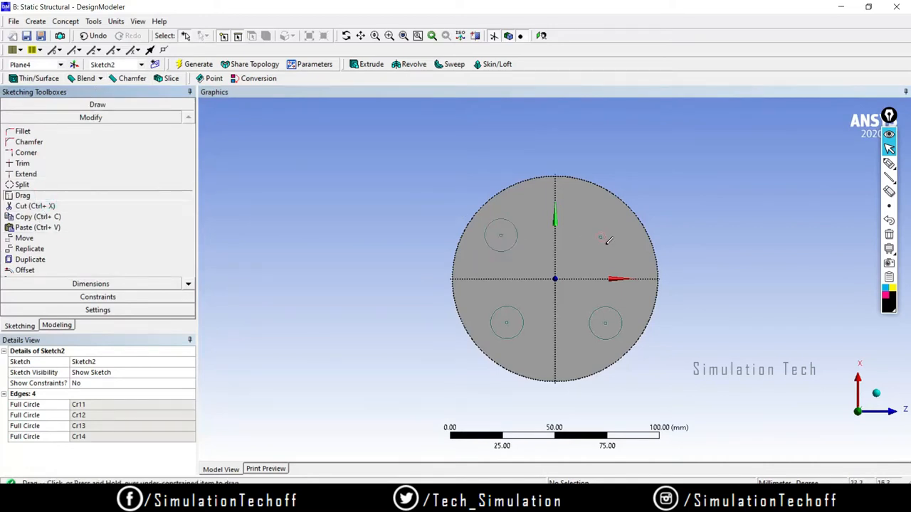
mouse_move(605, 236)
left_mouse_down()
mouse_move(594, 228)
mouse_move(619, 236)
left_mouse_up()
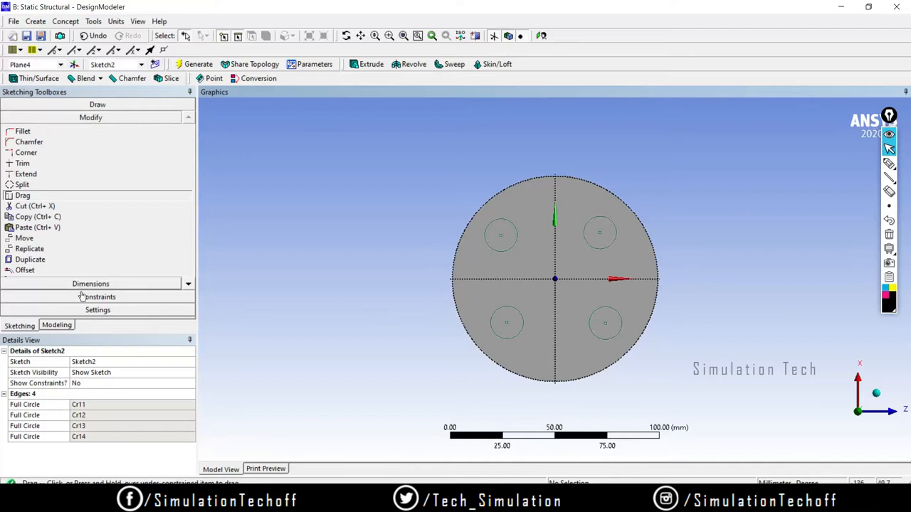
Extrude the four small circles 30 mm upward from the disc's top face as added material
left_click(64, 324)
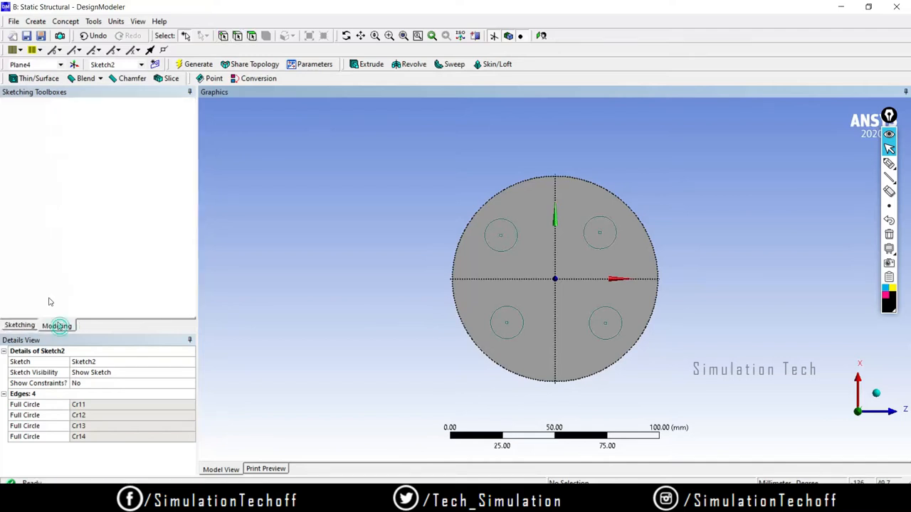
left_click(367, 64)
middle_click_drag(617, 414, 595, 345)
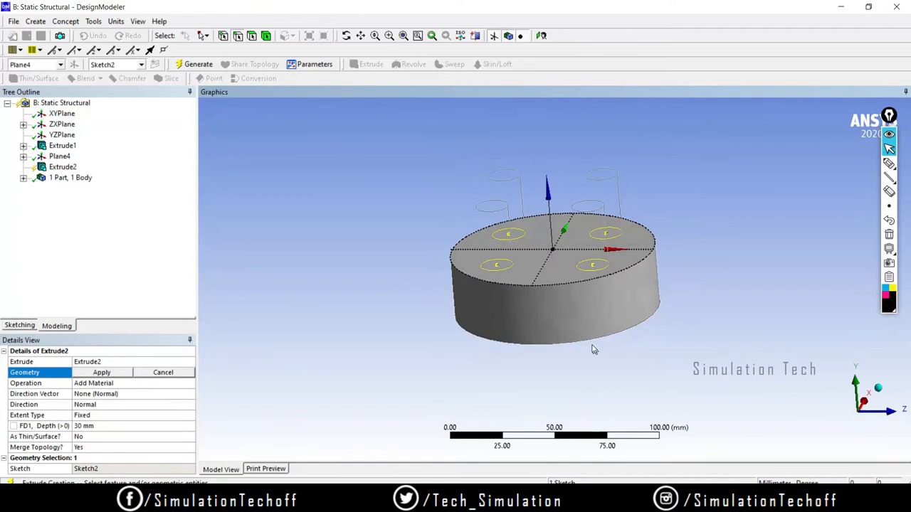
left_click(186, 64)
mouse_move(616, 308)
middle_mouse_down()
mouse_move(545, 306)
mouse_move(588, 301)
mouse_move(533, 357)
mouse_move(508, 342)
mouse_move(408, 348)
mouse_move(590, 317)
mouse_move(592, 339)
mouse_move(602, 319)
mouse_move(576, 316)
mouse_move(545, 209)
mouse_move(579, 347)
mouse_move(590, 299)
middle_mouse_up()
scroll(591, 297, "down", 3)
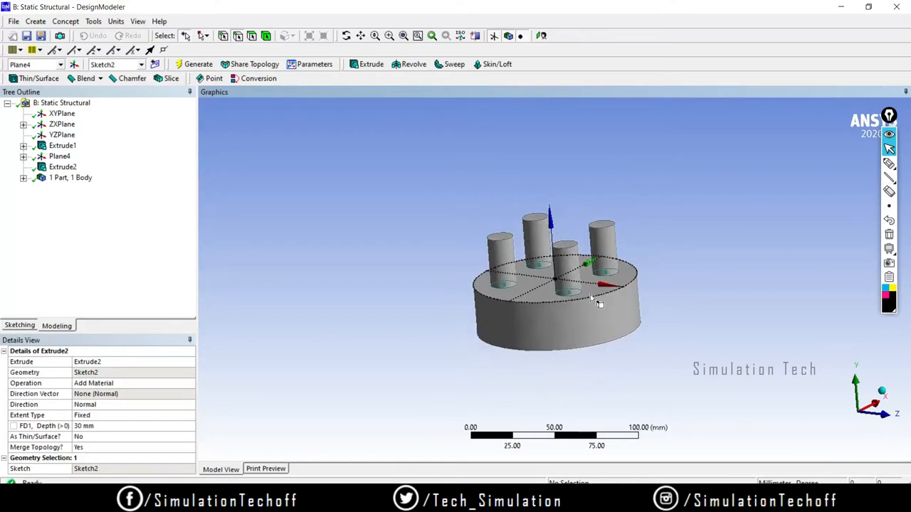
scroll(591, 299, "up", 4)
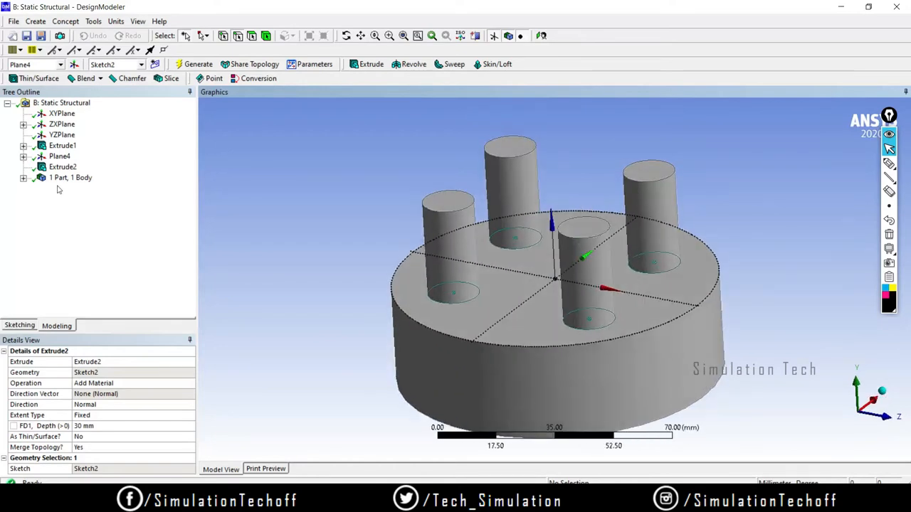
Inspect the solid body made up of the disc and its four pins
left_click(23, 177)
left_click(70, 186)
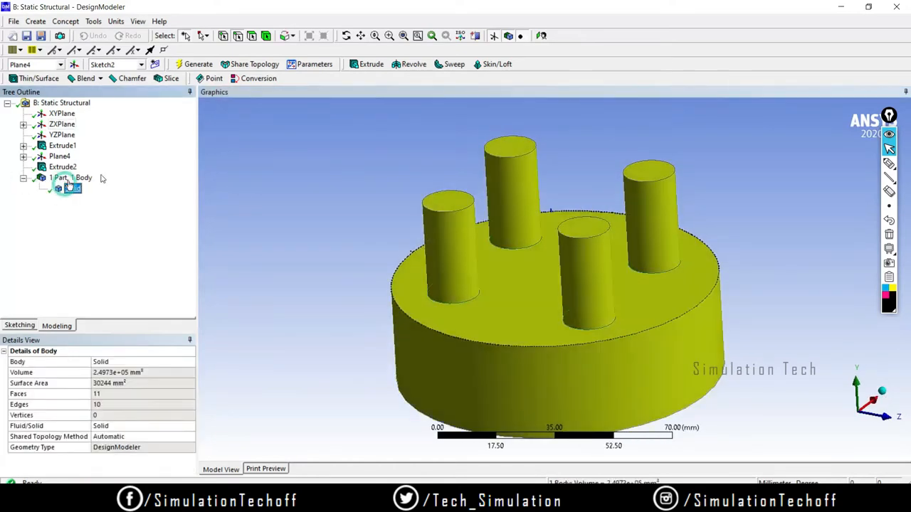
left_click(822, 187)
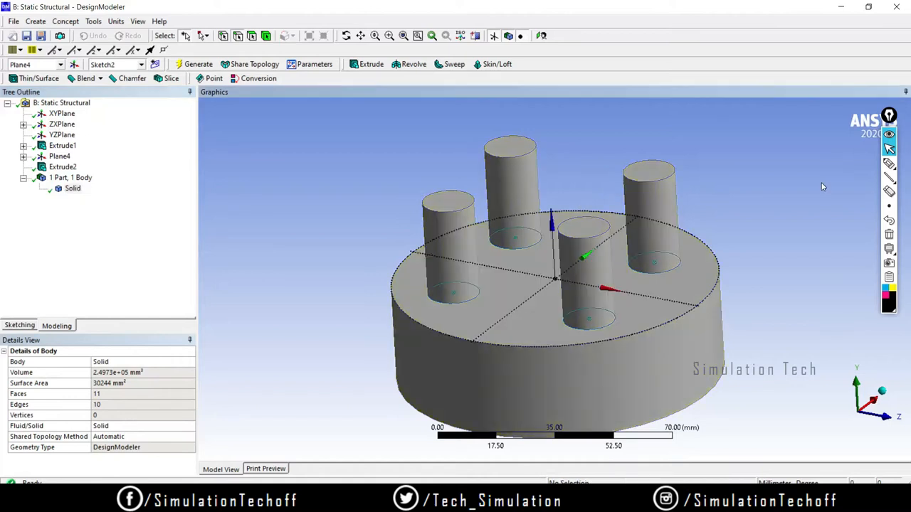
middle_click_drag(679, 337, 587, 263)
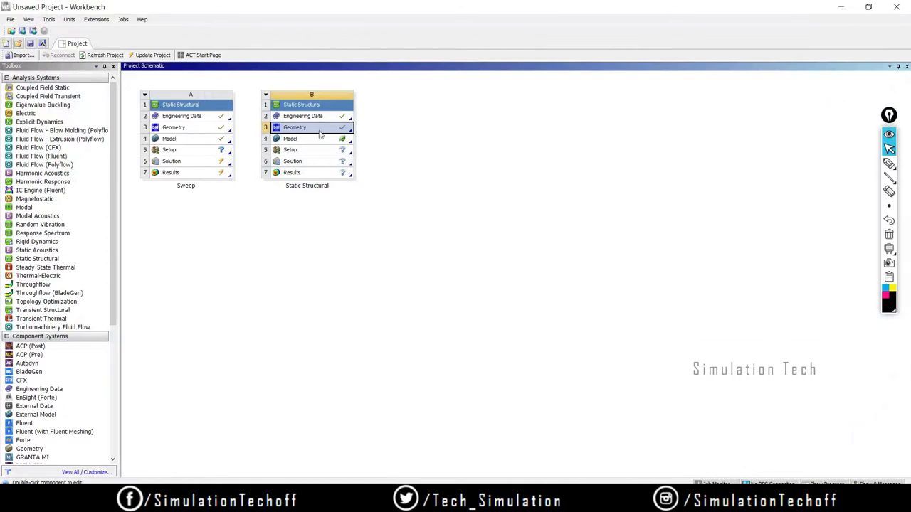
Open the new system's model in Mechanical and show which bodies are sweepable for the mesh
double_click(317, 139)
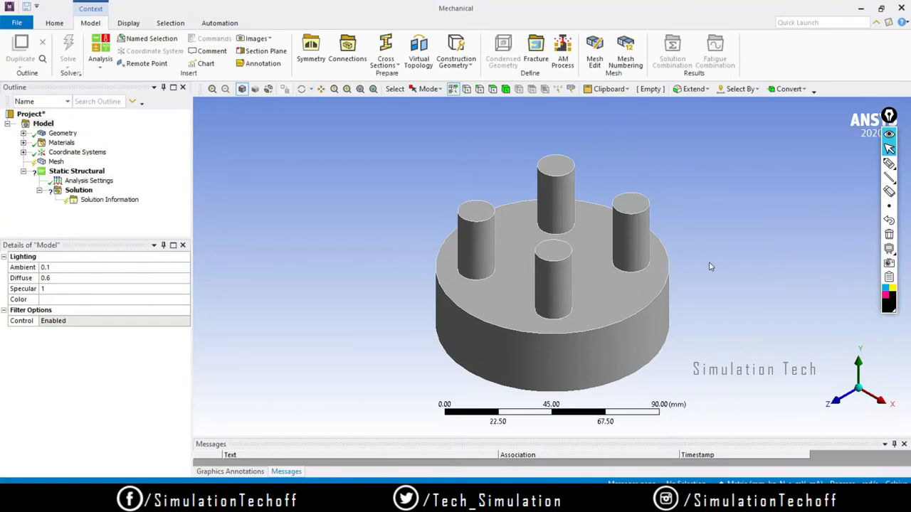
middle_click_drag(713, 290, 644, 281)
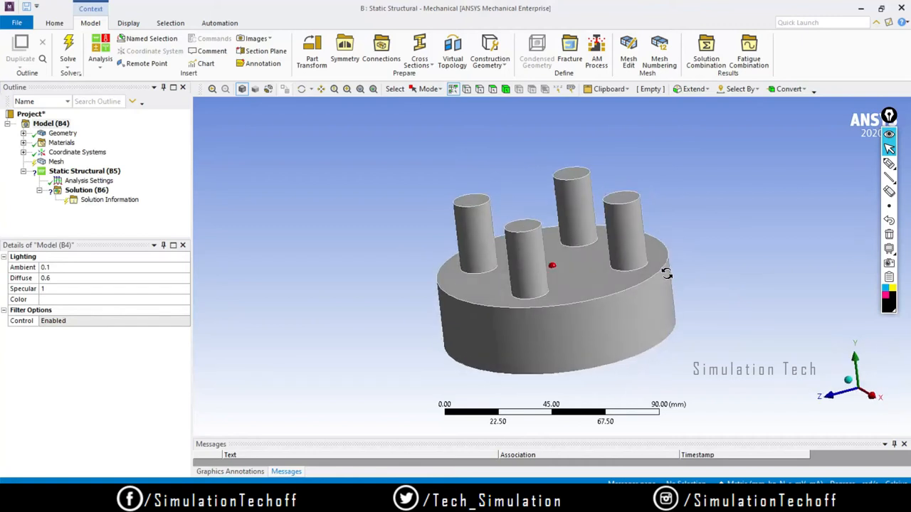
left_click(56, 163)
right_click(55, 163)
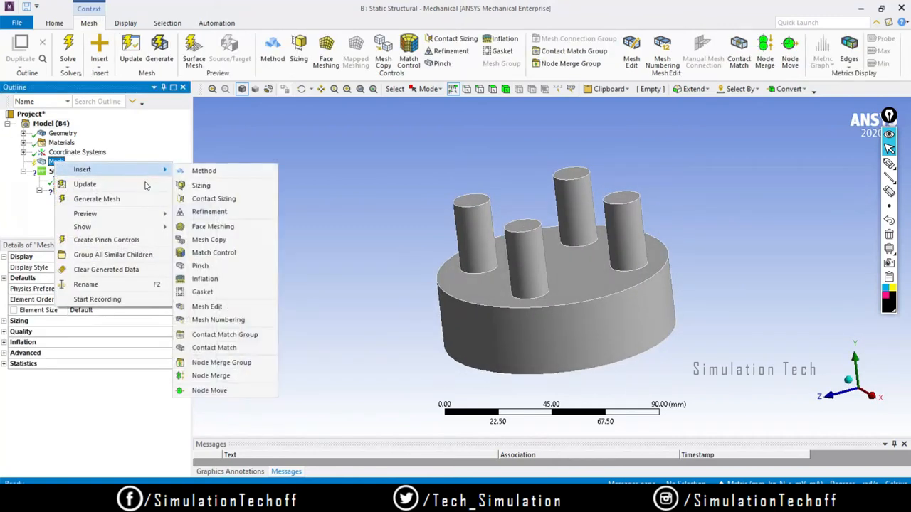
mouse_move(146, 227)
left_click(218, 228)
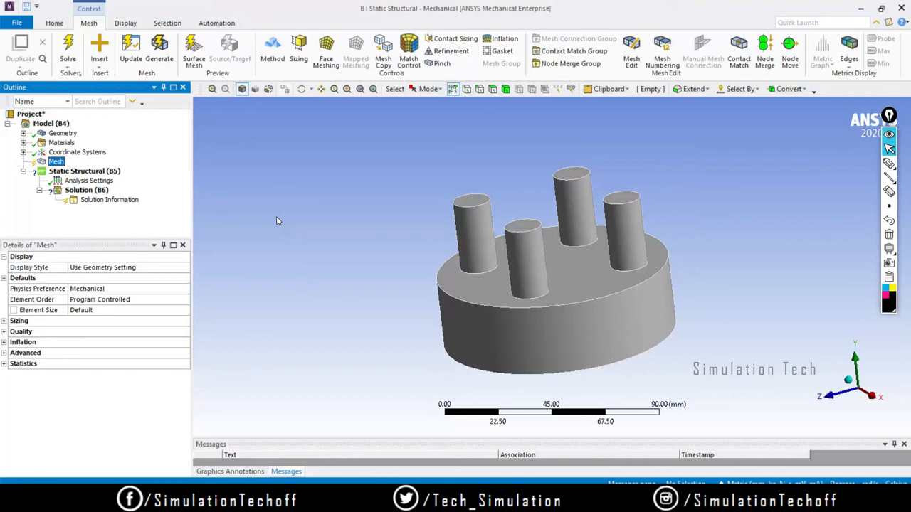
Examine the disc's top face where the four pins join it, and close Mechanical
mouse_move(758, 272)
middle_mouse_down()
mouse_move(778, 266)
mouse_move(763, 259)
middle_mouse_up()
left_click(587, 286)
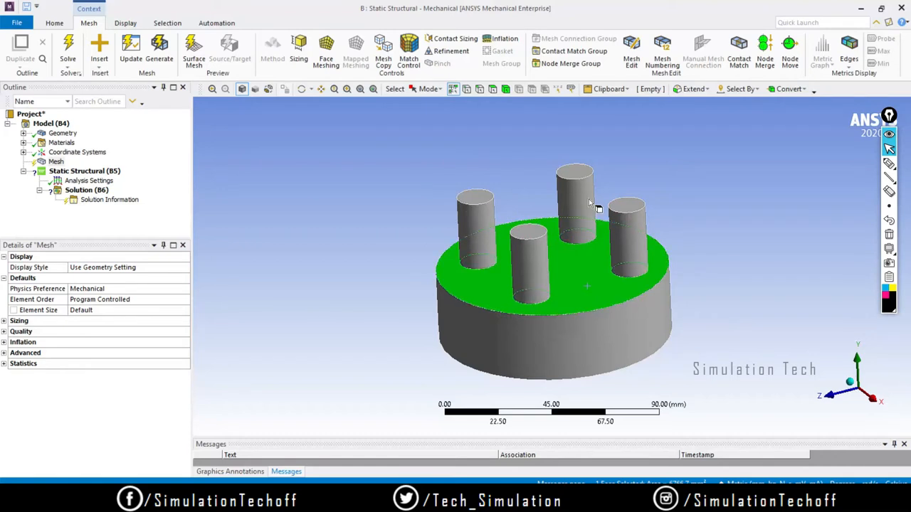
left_click(735, 220)
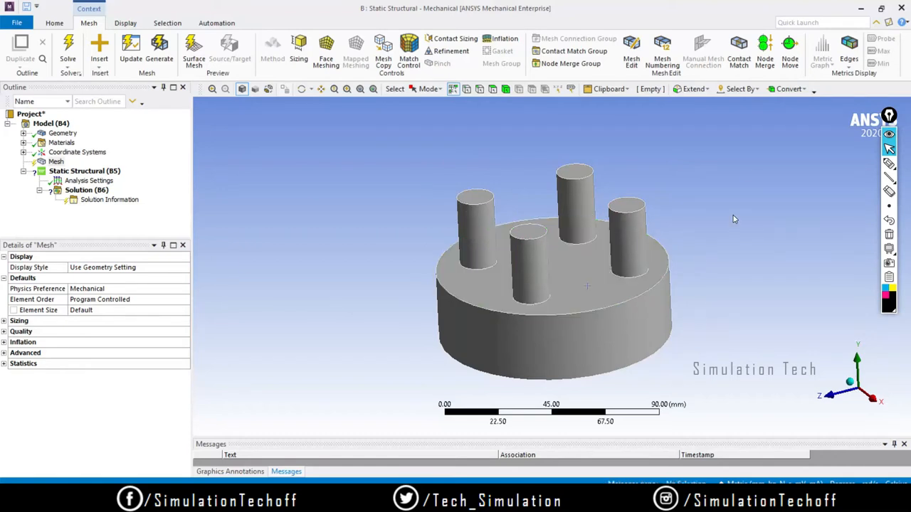
left_click(900, 7)
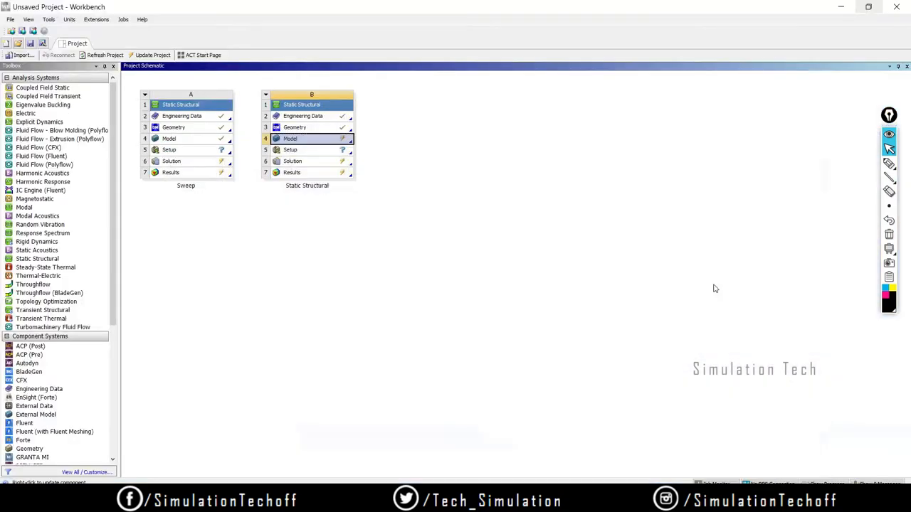
Open the second system's geometry in DesignModeler and slice all bodies by surface, using the disc's top face as target face
double_click(301, 129)
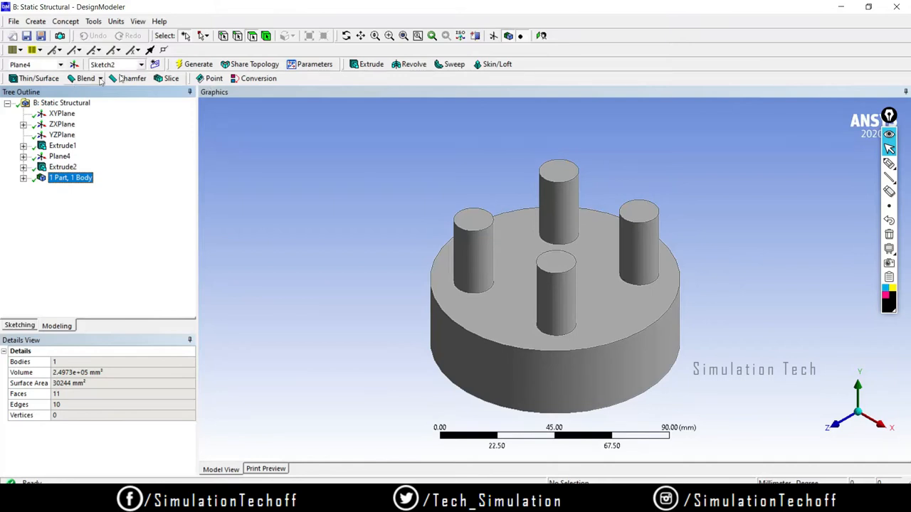
left_click(170, 78)
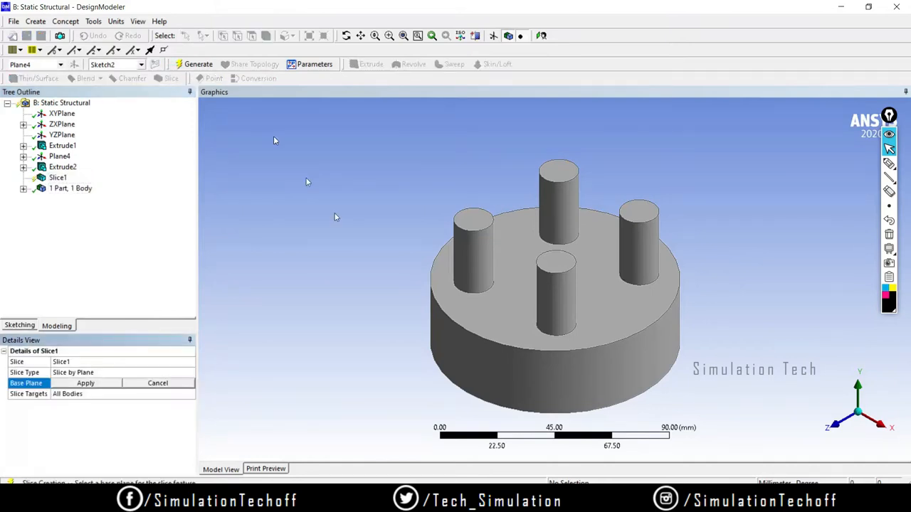
left_click(121, 373)
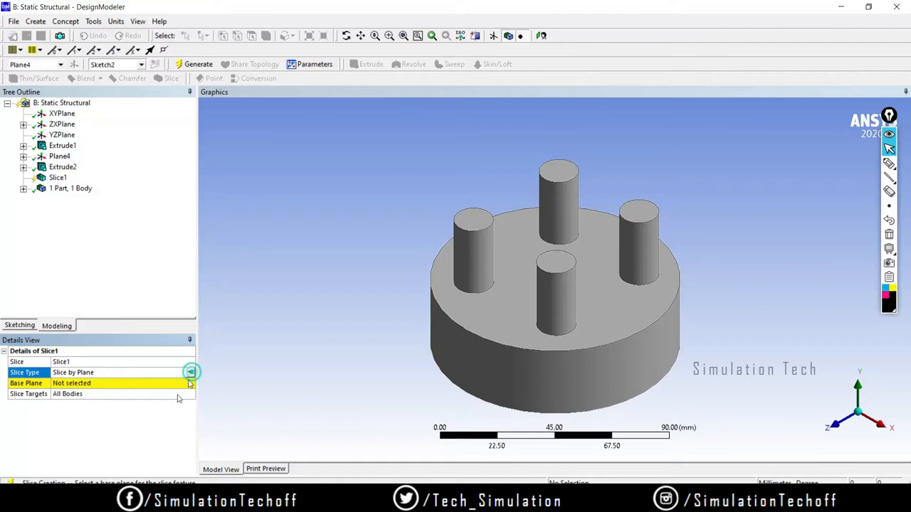
left_click(190, 373)
left_click(158, 397)
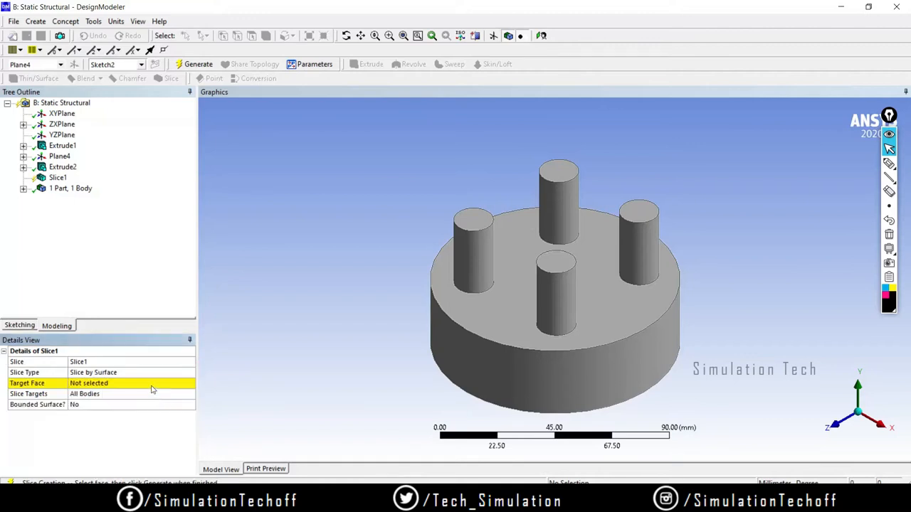
left_click(94, 384)
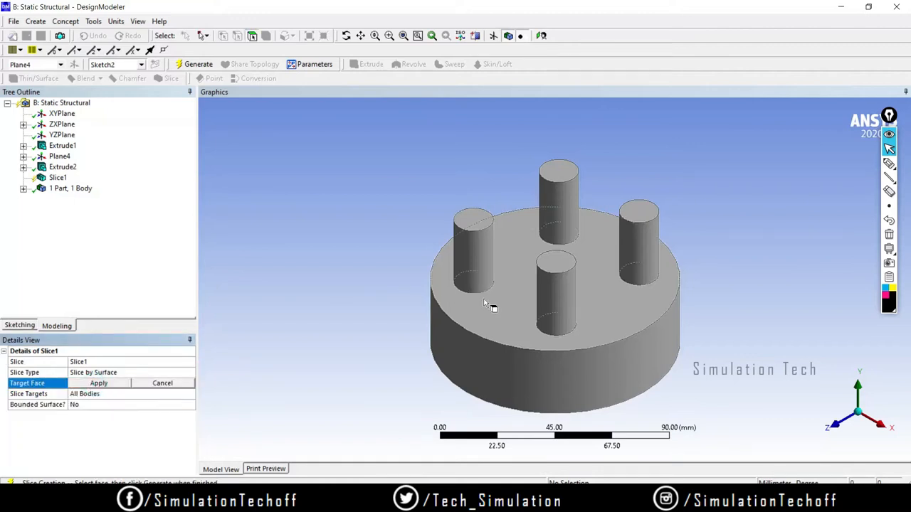
left_click(486, 302)
left_click(100, 384)
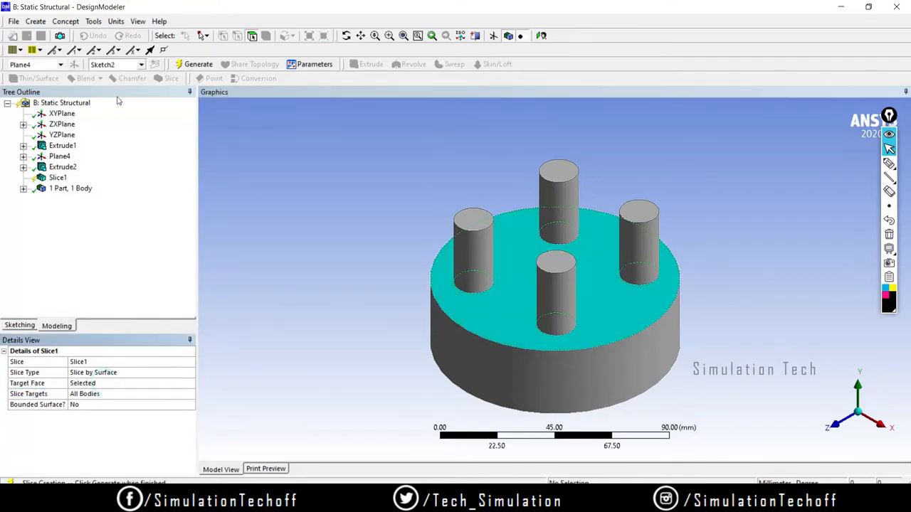
left_click(200, 64)
Inspect the separate bodies produced by the slice, checking the individual pins against the part list
middle_click_drag(600, 272, 472, 238)
left_click(471, 236)
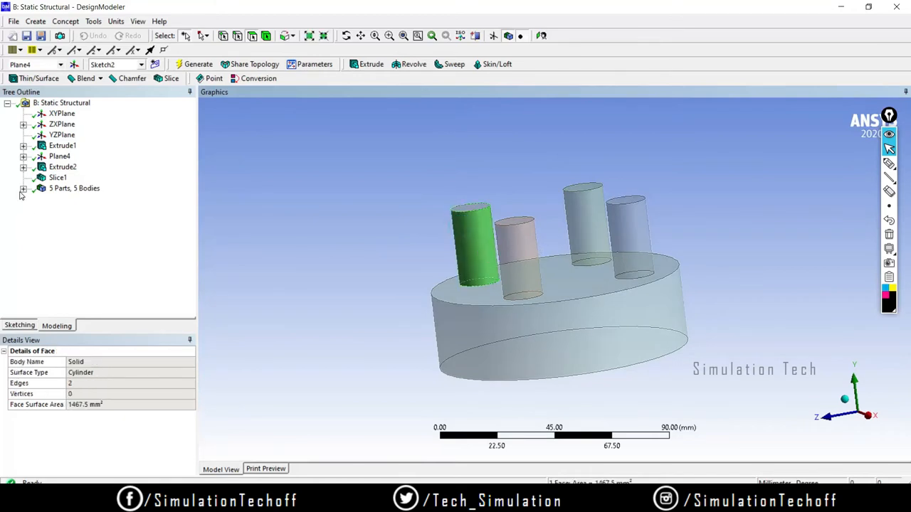
left_click(24, 188)
left_click(73, 199)
left_click(73, 210)
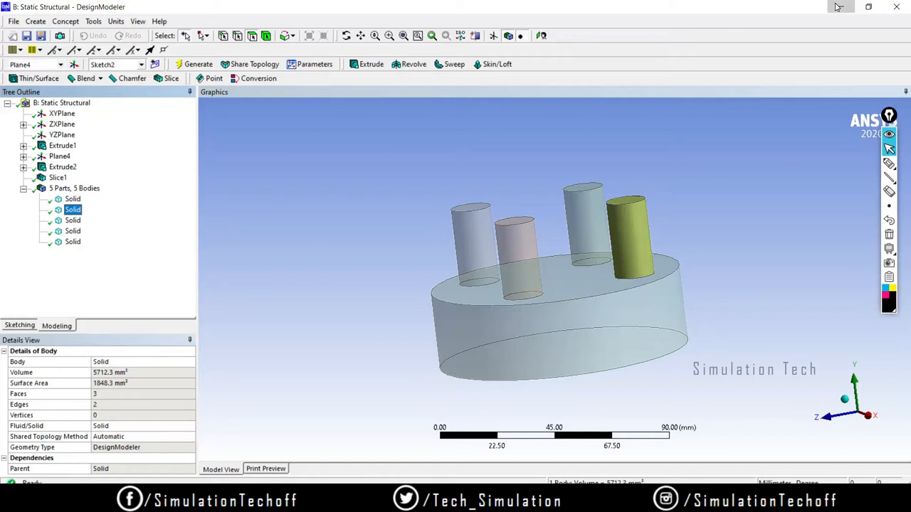
Switch to Mechanical and update the model's geometry from source to bring in the sliced bodies
left_click(841, 7)
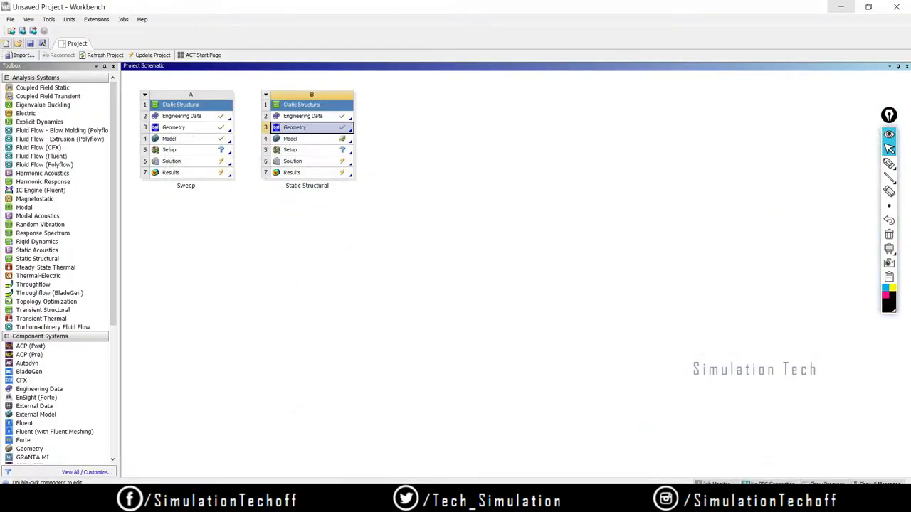
mouse_move(584, 474)
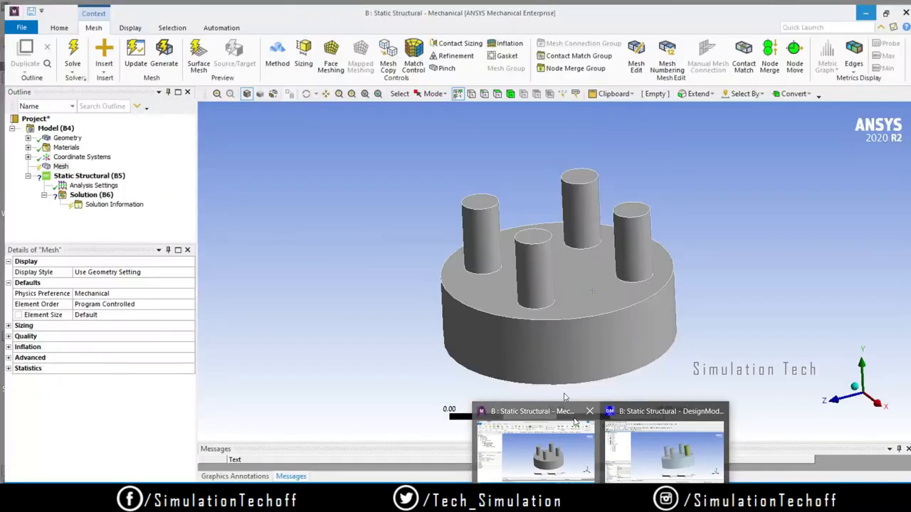
left_click(582, 459)
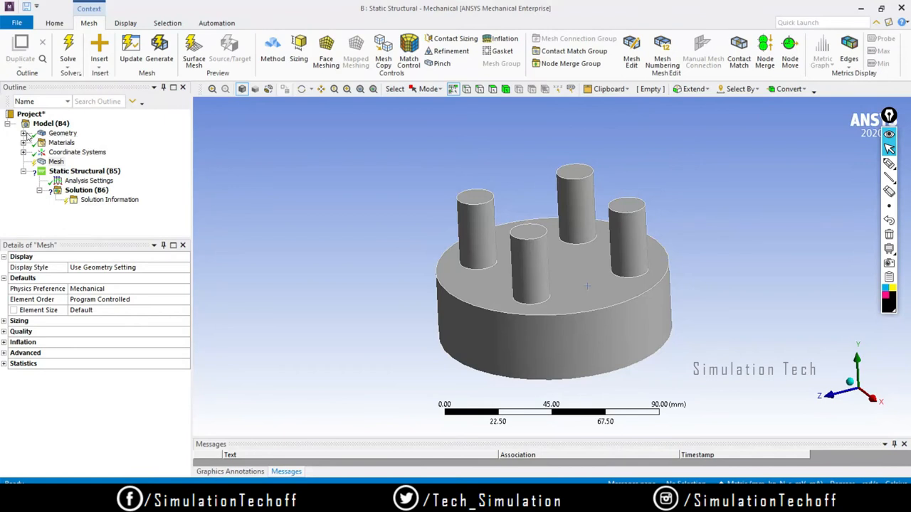
left_click(24, 133)
left_click(70, 143)
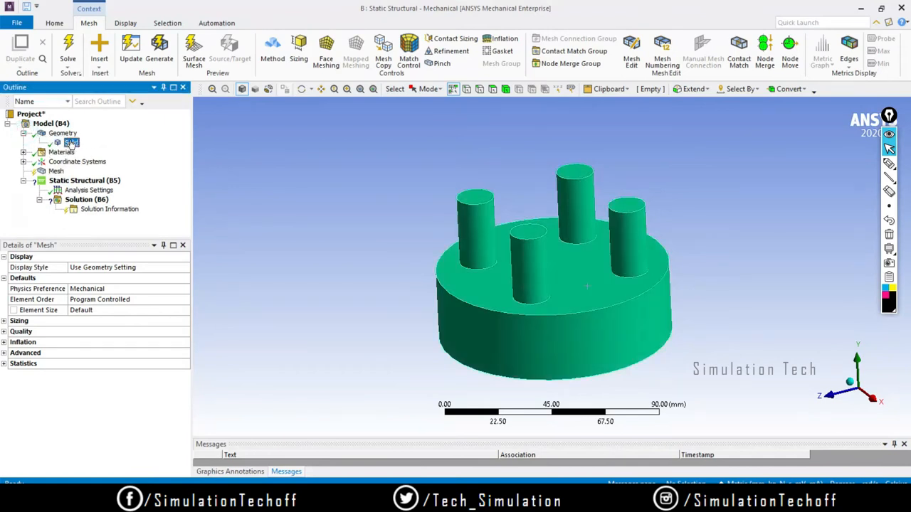
right_click(70, 143)
left_click(85, 158)
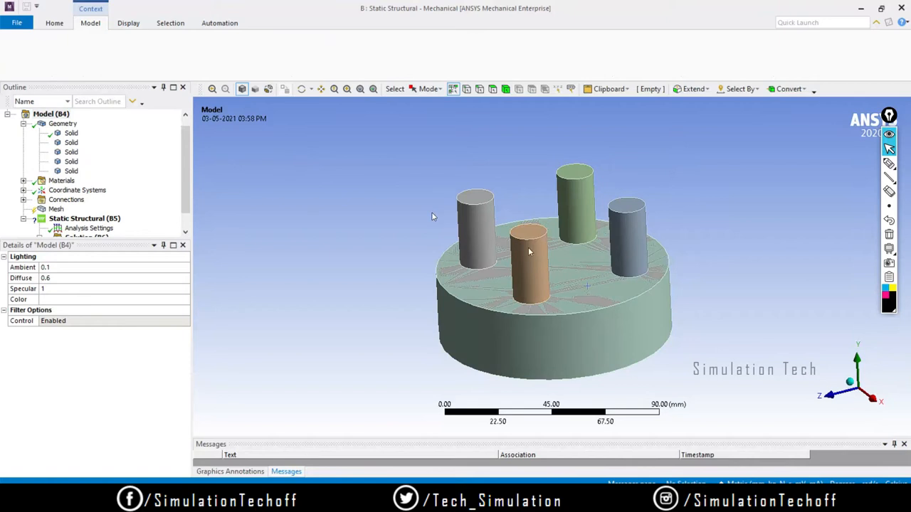
Generate the mesh on the sliced disc and pins, and clear the generated mesh data after viewing it
middle_click_drag(670, 226, 692, 269)
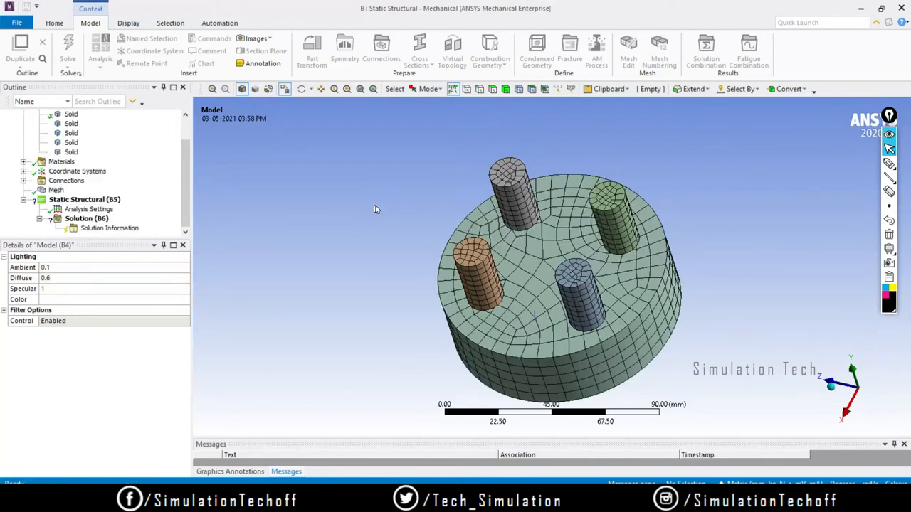
middle_click_drag(549, 295, 505, 248)
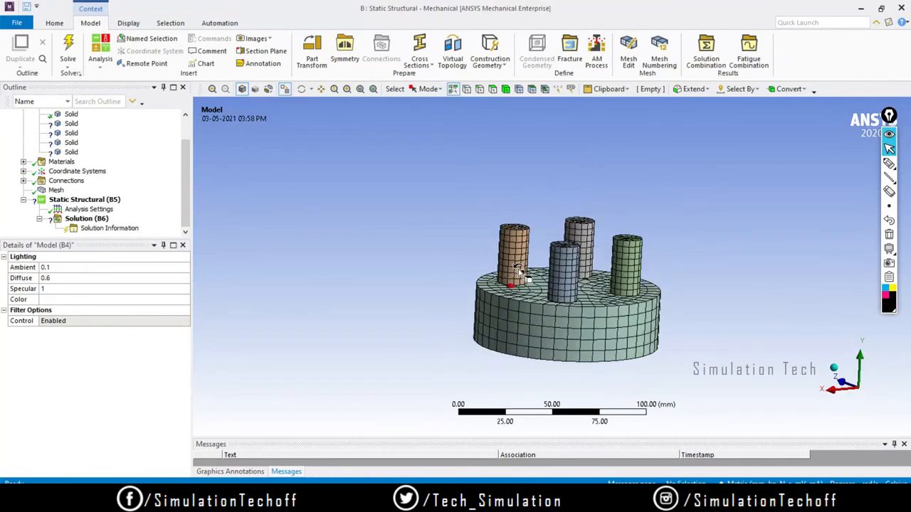
right_click(56, 190)
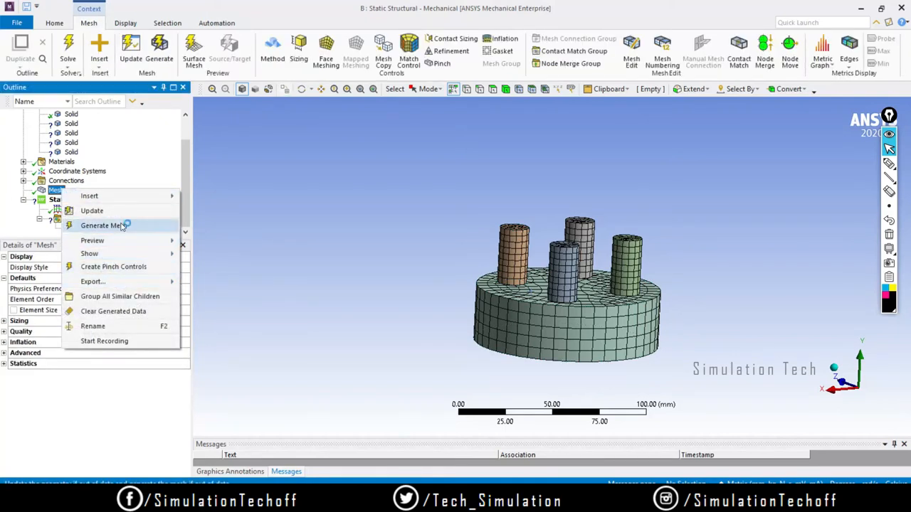
left_click(122, 225)
right_click(56, 191)
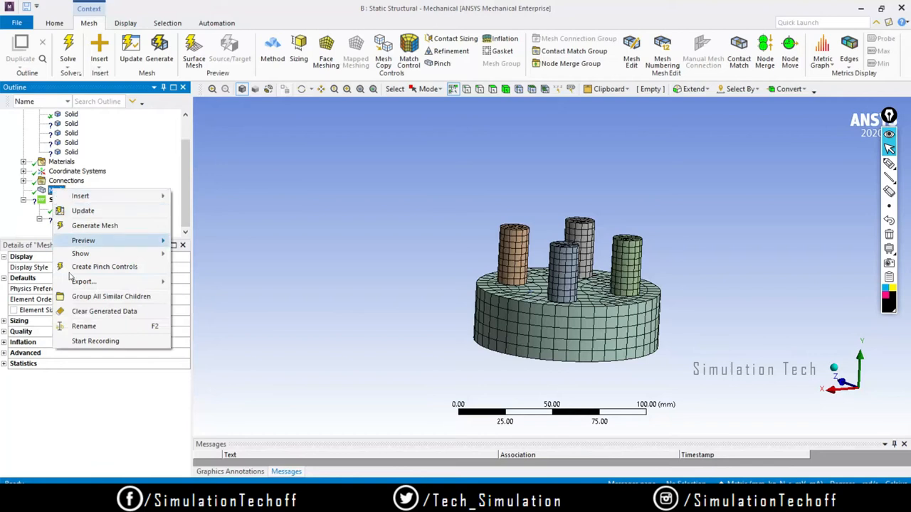
left_click(87, 311)
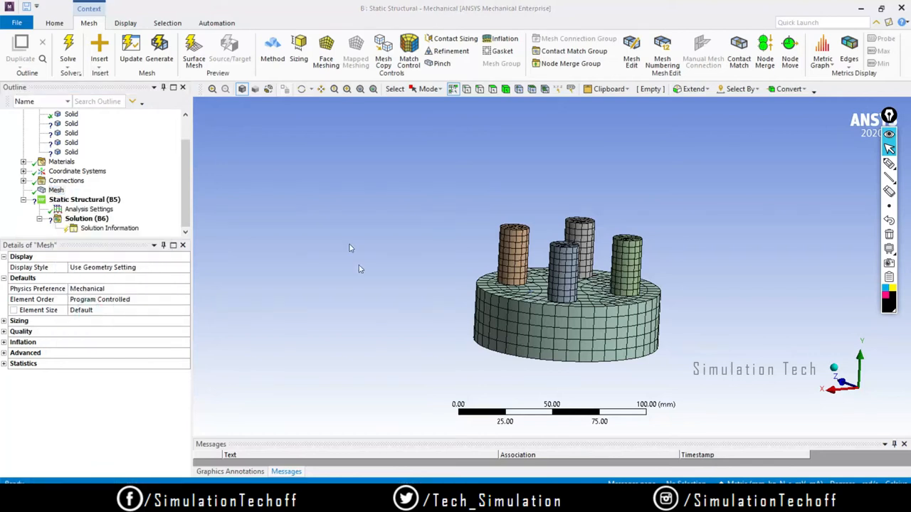
left_click(502, 293)
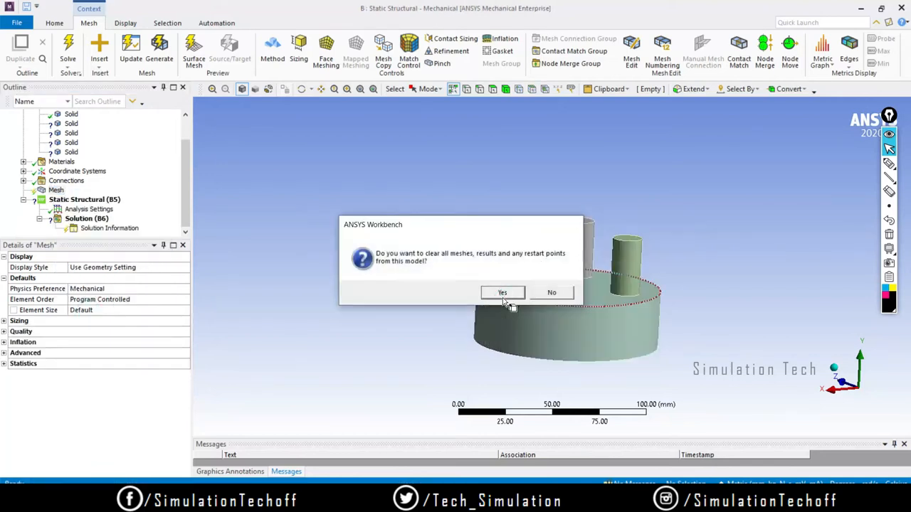
Assign Structural Steel to the disc and the three pins that have no material
scroll(516, 244, "up", 4)
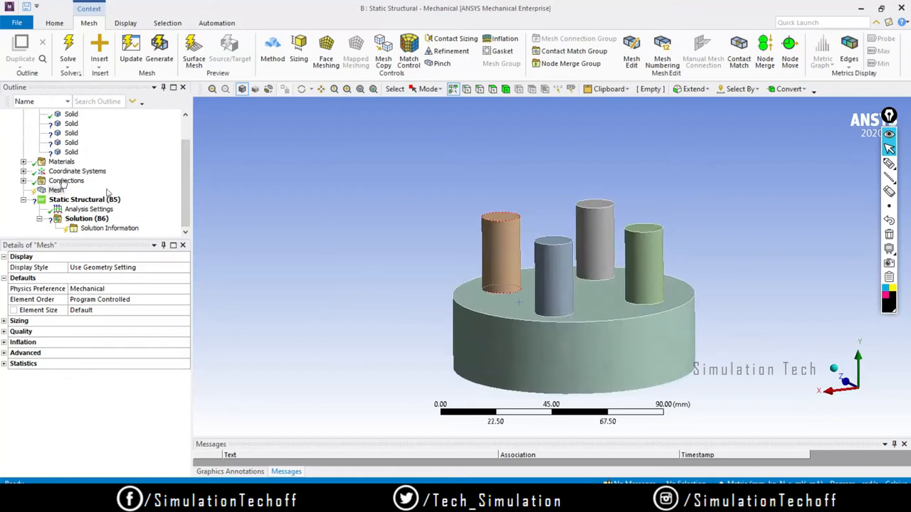
left_click(71, 124)
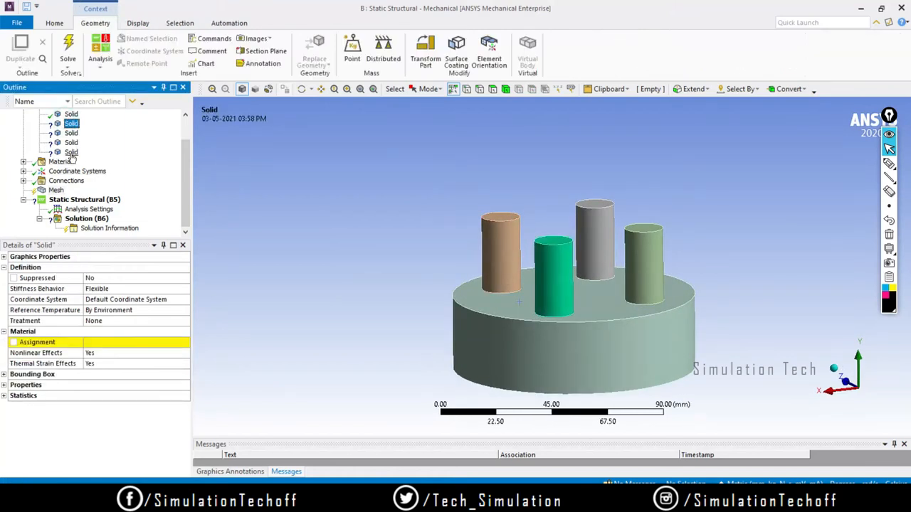
left_click(71, 152, "shift")
left_click(184, 343)
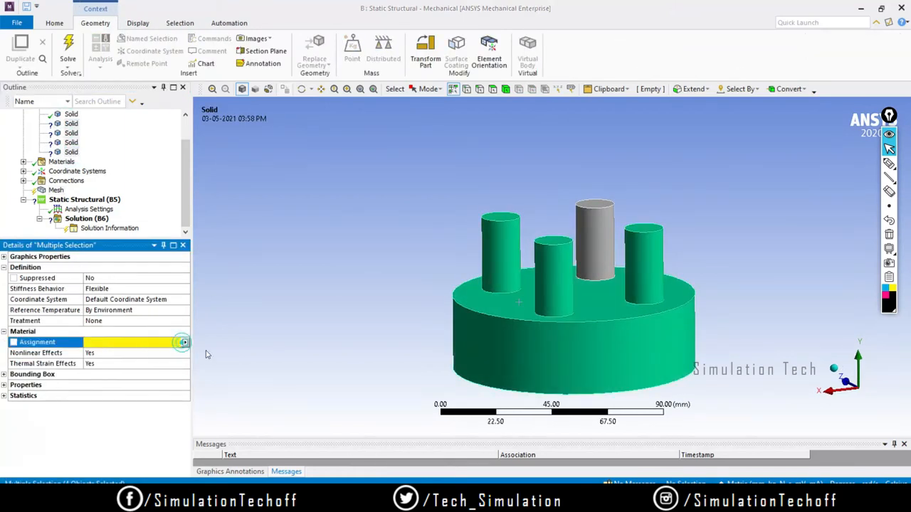
left_click(184, 343)
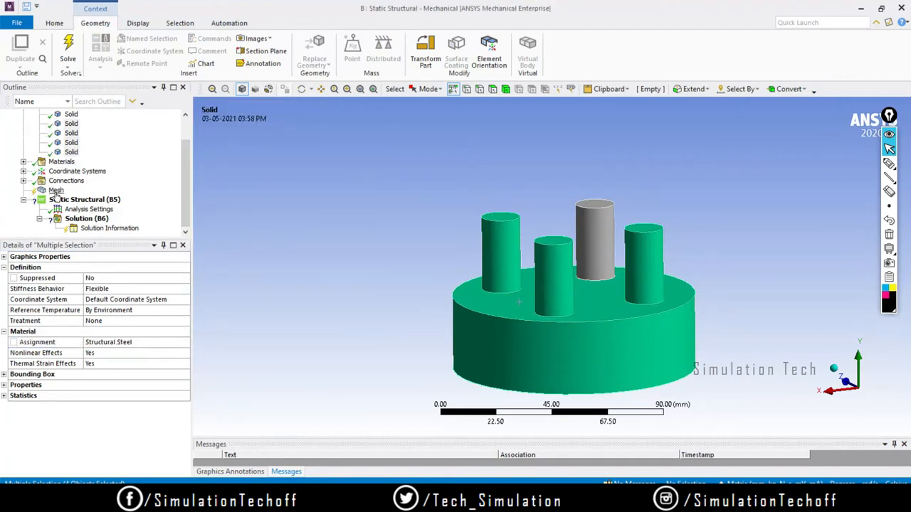
Show the sweepable bodies for the mesh and view the disc and pins from several sides
left_click(55, 192)
right_click(56, 193)
mouse_move(119, 259)
left_click(226, 257)
middle_click_drag(728, 254, 574, 257)
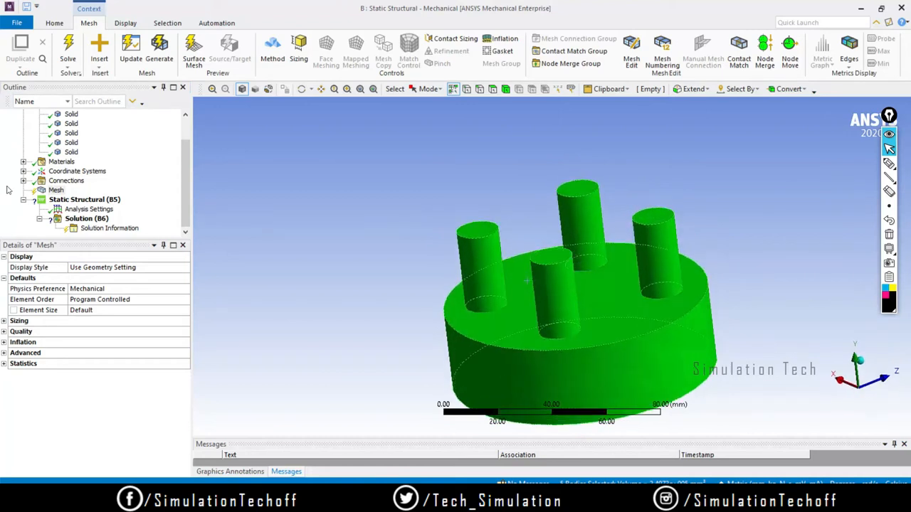
Clear the sweepable body highlighting and examine the faces where the separate pins meet the disc
left_click(57, 191)
scroll(749, 342, "up", 3)
scroll(749, 342, "down", 4)
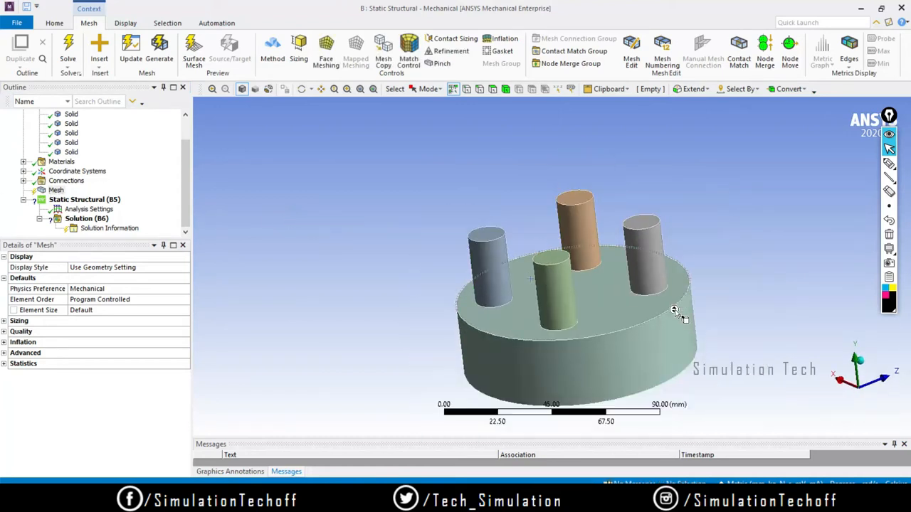
middle_click_drag(676, 309, 641, 325)
scroll(646, 325, "up", 2)
scroll(647, 326, "up", 1)
scroll(640, 326, "down", 4)
middle_click_drag(580, 299, 706, 280)
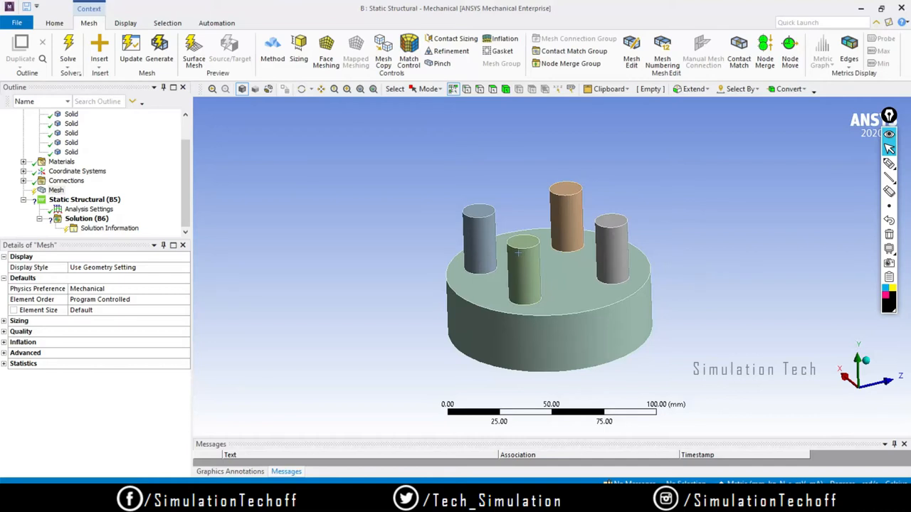
Switch to DesignModeler and delete the slice-by-surface feature from the disc model
mouse_move(609, 499)
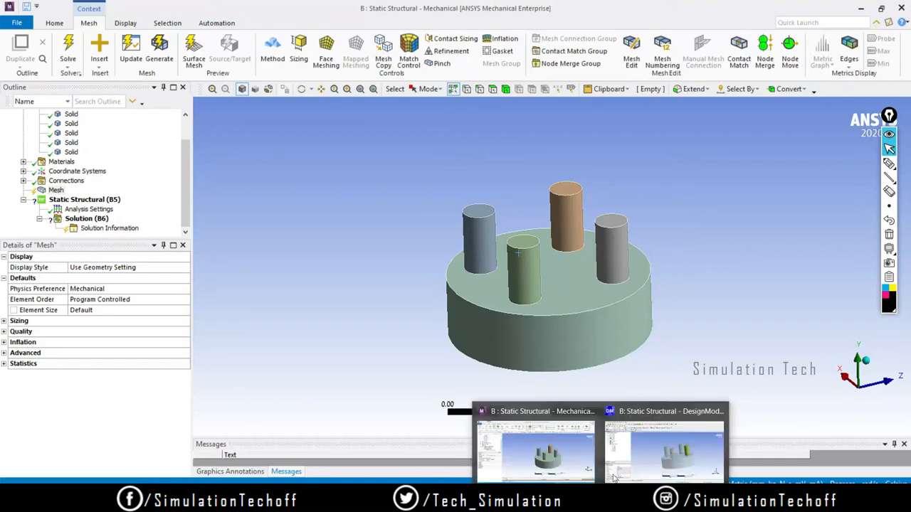
left_click(676, 377)
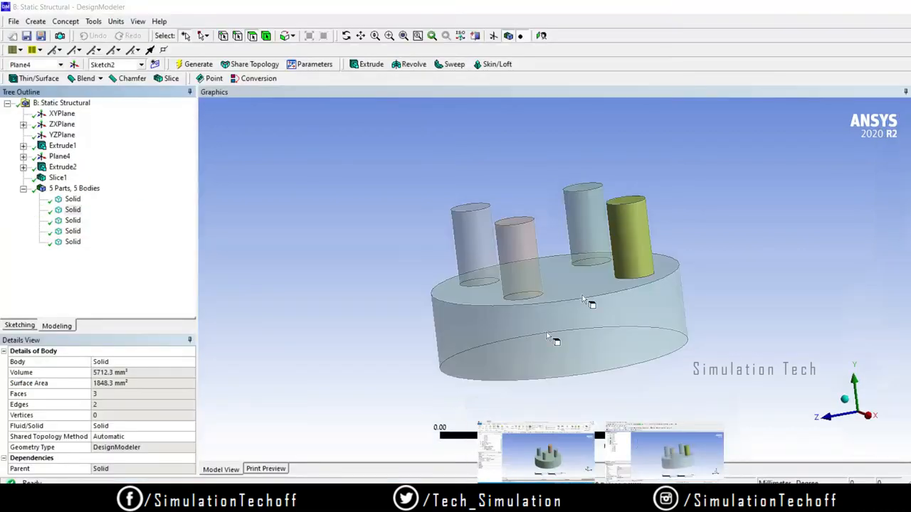
right_click(58, 178)
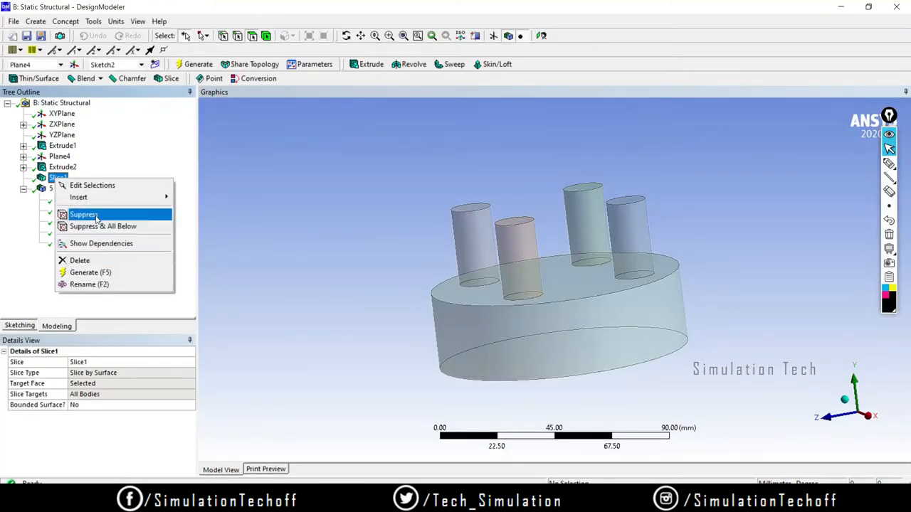
left_click(100, 259)
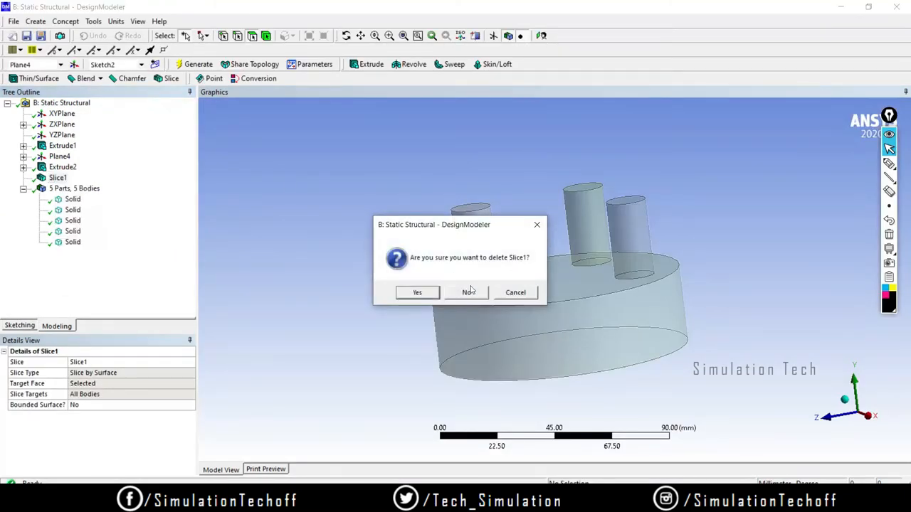
left_click(417, 293)
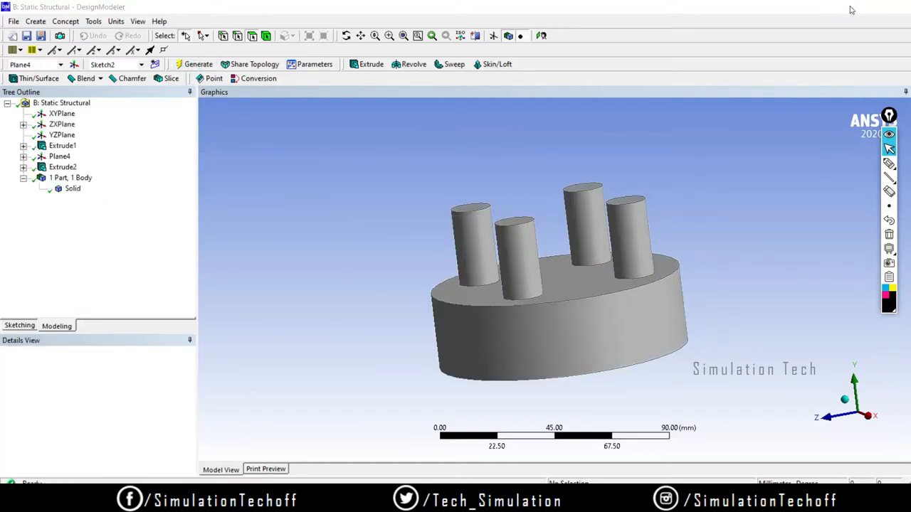
Return to Mechanical, update the geometry from source, and view the unsliced disc with its four pins
left_click(840, 6)
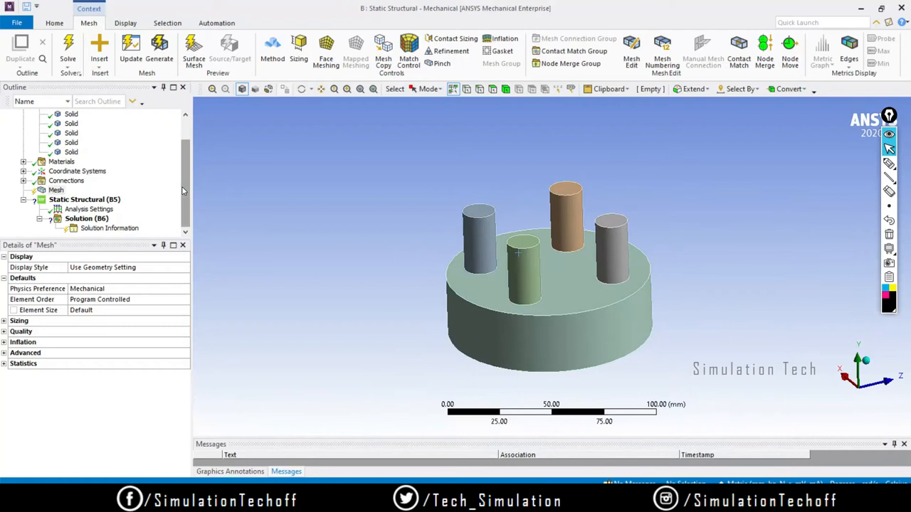
left_click_drag(184, 186, 185, 108)
right_click(64, 134)
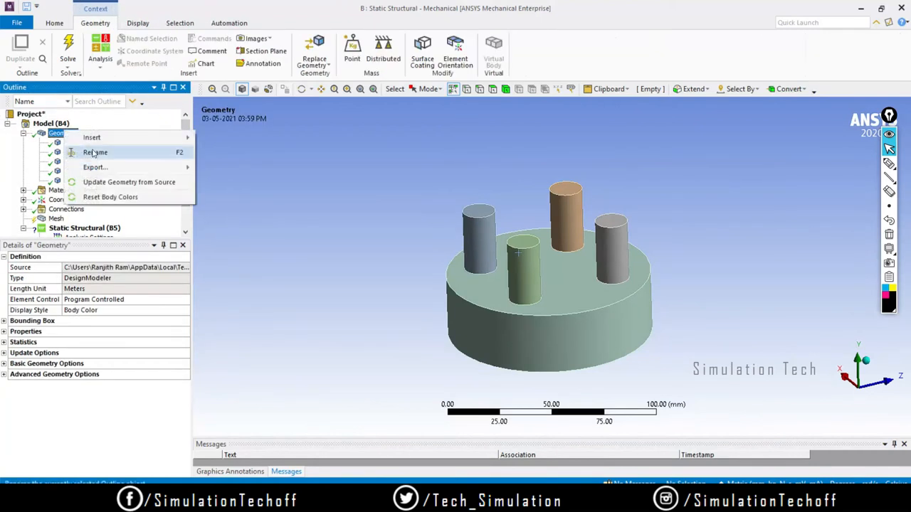
left_click(121, 182)
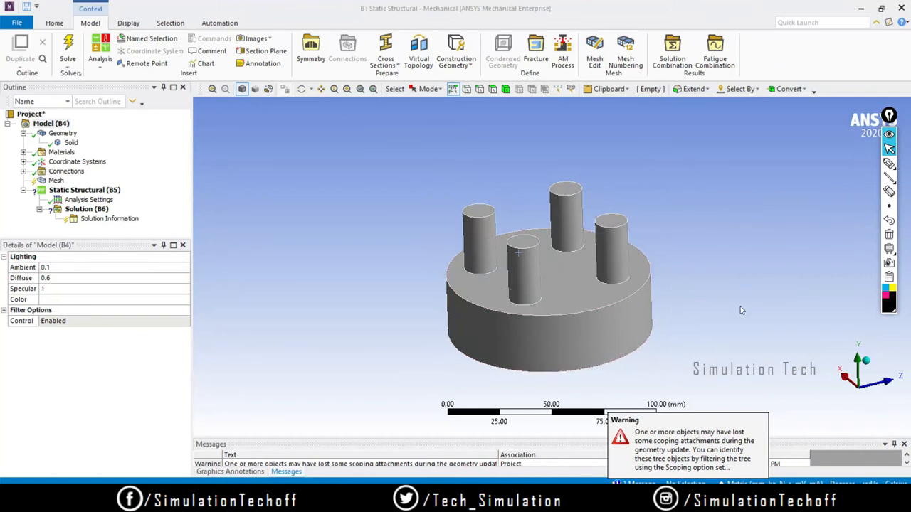
mouse_move(621, 320)
middle_mouse_down()
mouse_move(543, 301)
mouse_move(604, 321)
middle_mouse_up()
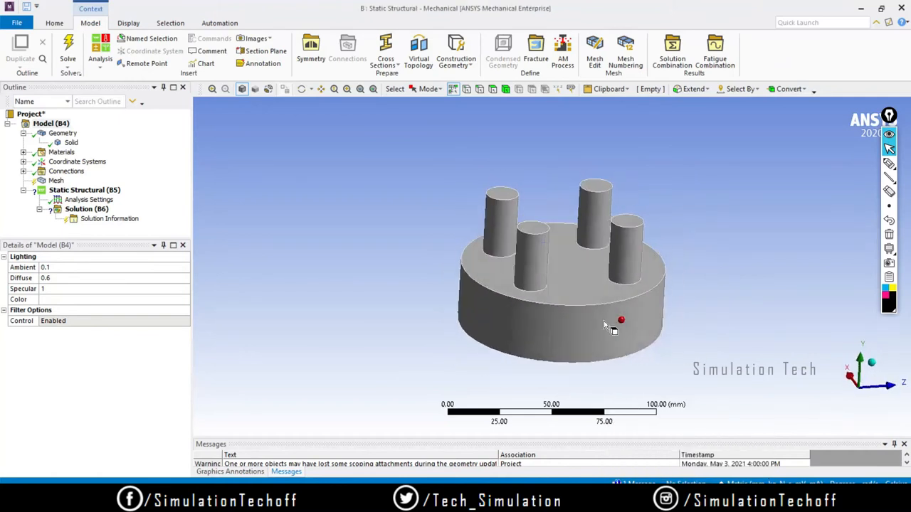
Generate the default mesh on the unsliced disc with pins and examine its elements
left_click(54, 181)
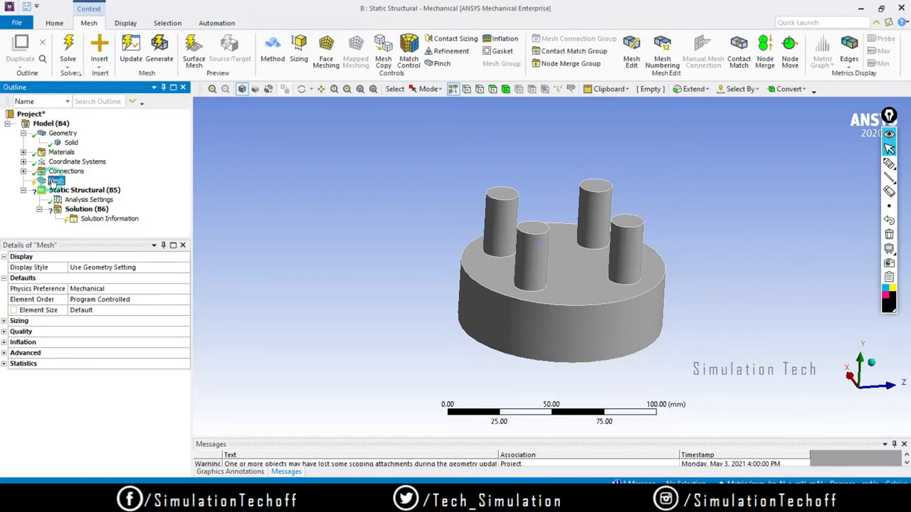
right_click(54, 181)
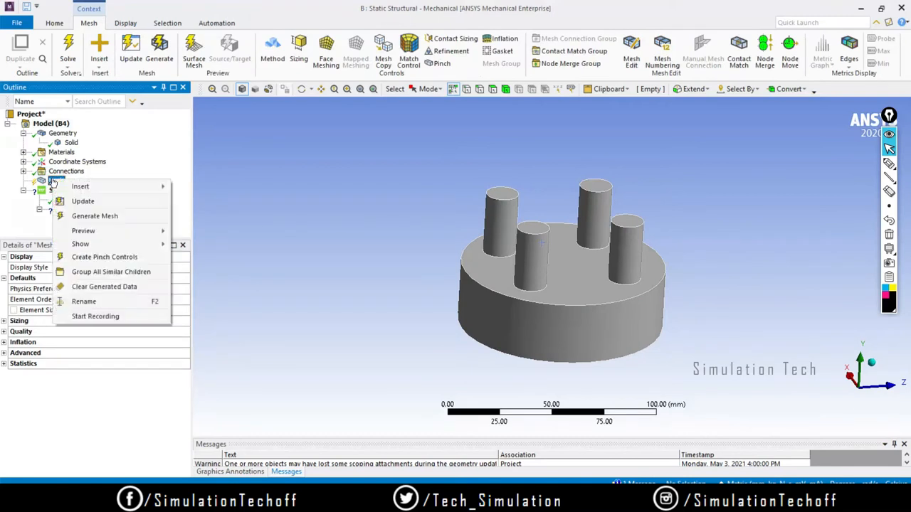
left_click(98, 218)
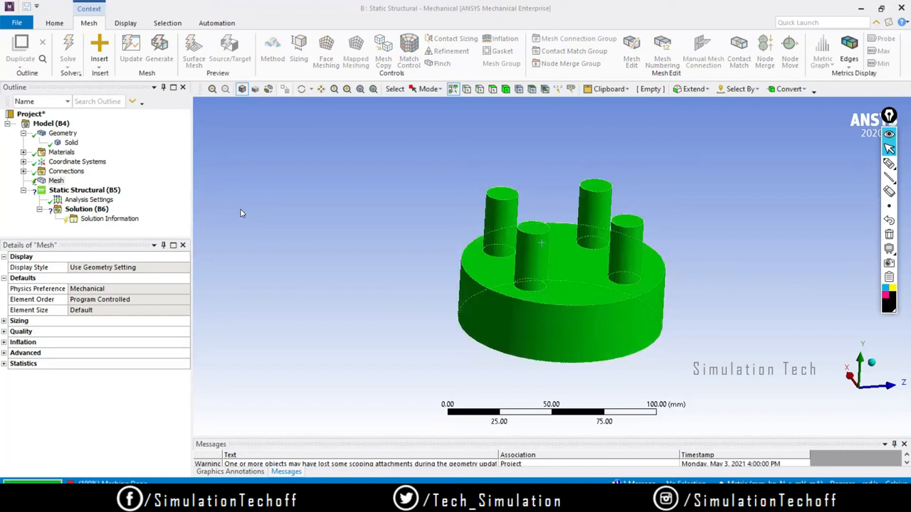
middle_click_drag(658, 281, 582, 283)
scroll(582, 283, "up", 2)
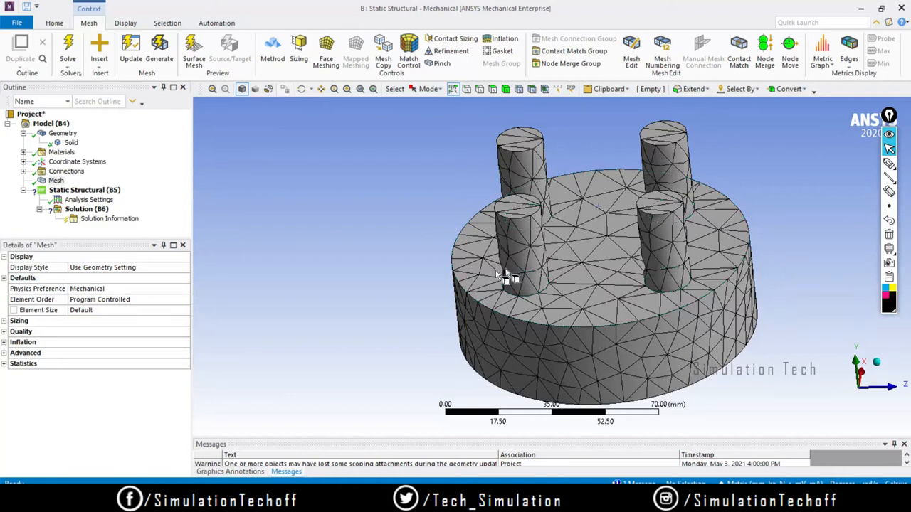
middle_click_drag(557, 356, 647, 320)
scroll(649, 322, "down", 2)
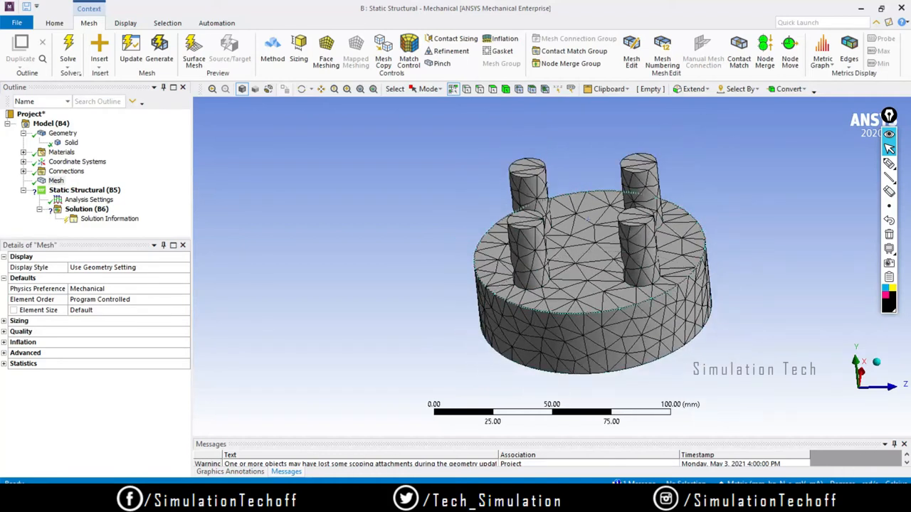
left_click(243, 471)
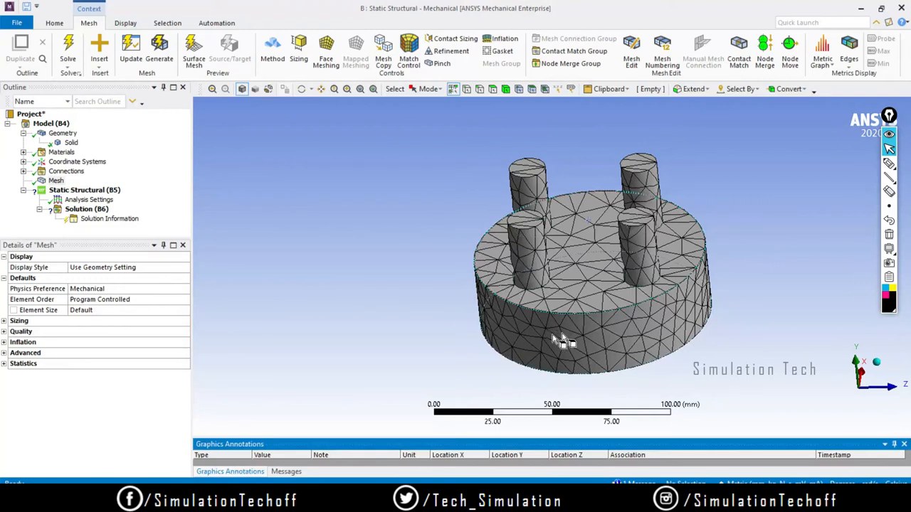
Clear the generated mesh data and view the bare disc and pins
left_click(55, 181)
right_click(55, 181)
left_click(110, 302)
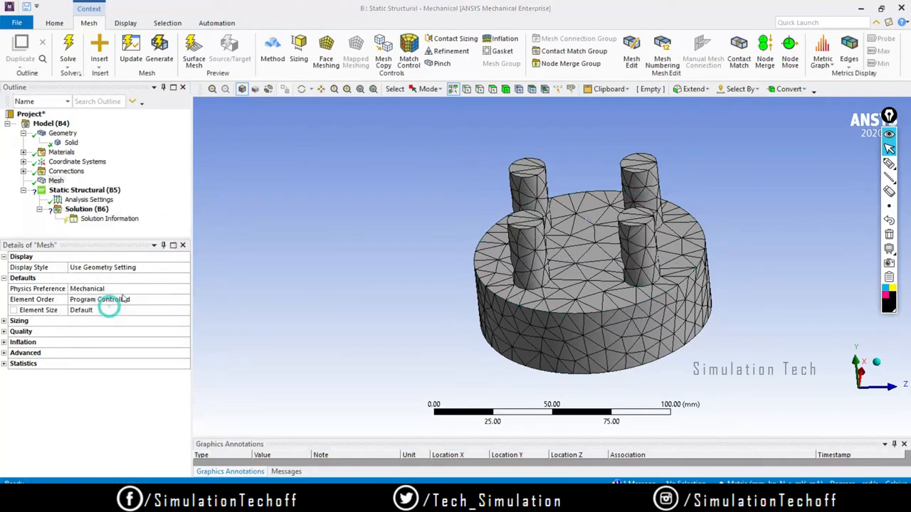
left_click(500, 293)
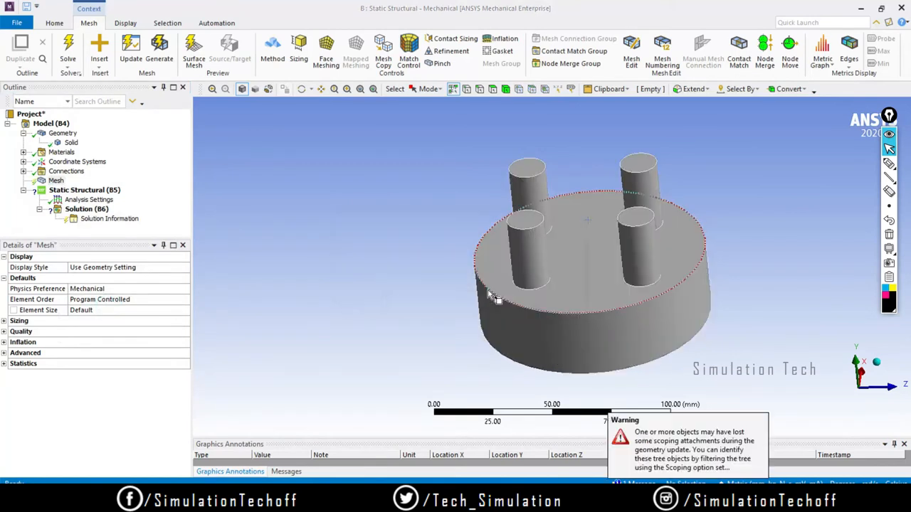
middle_click_drag(554, 294, 731, 272)
Insert a mesh method and scope it to the single disc-and-pins body
right_click(56, 181)
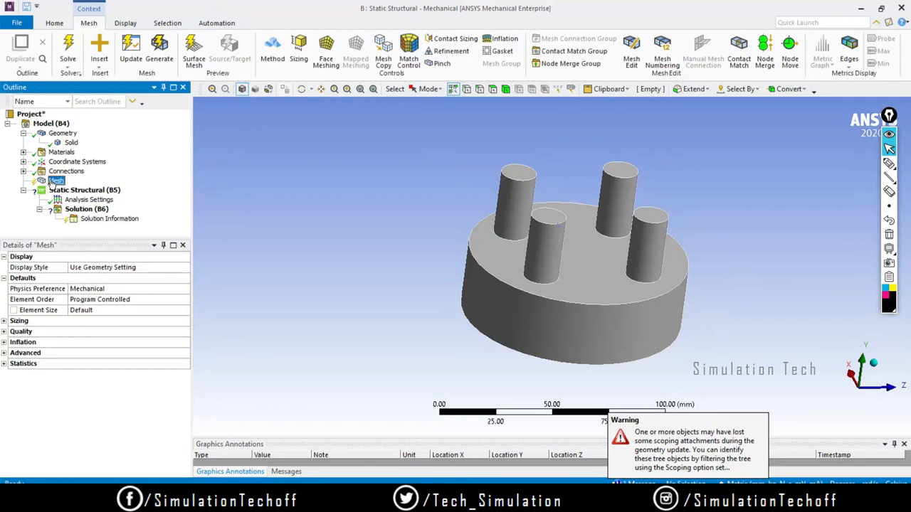
mouse_move(78, 188)
left_click(203, 187)
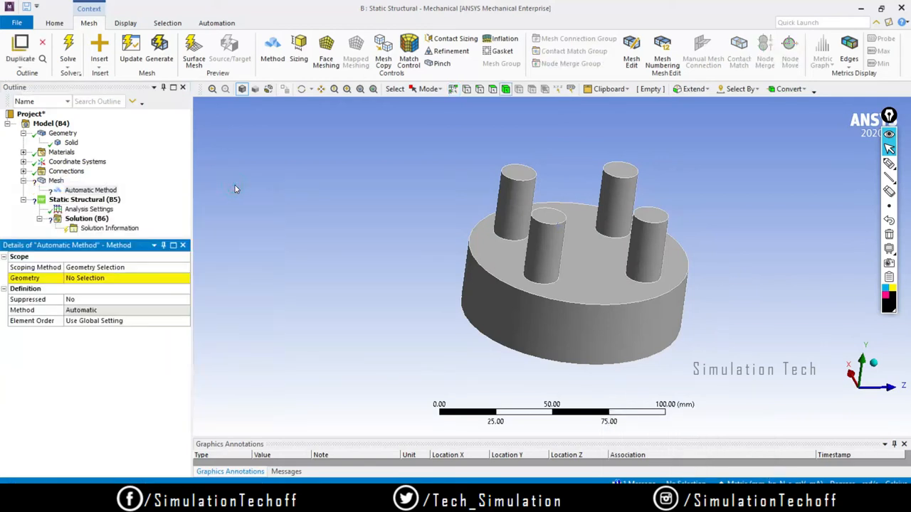
left_click(630, 264)
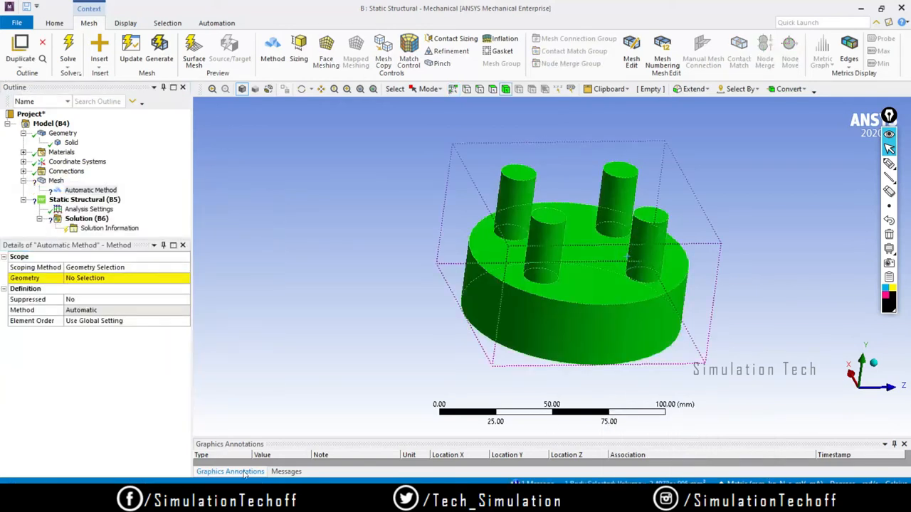
left_click(95, 278)
left_click(79, 278)
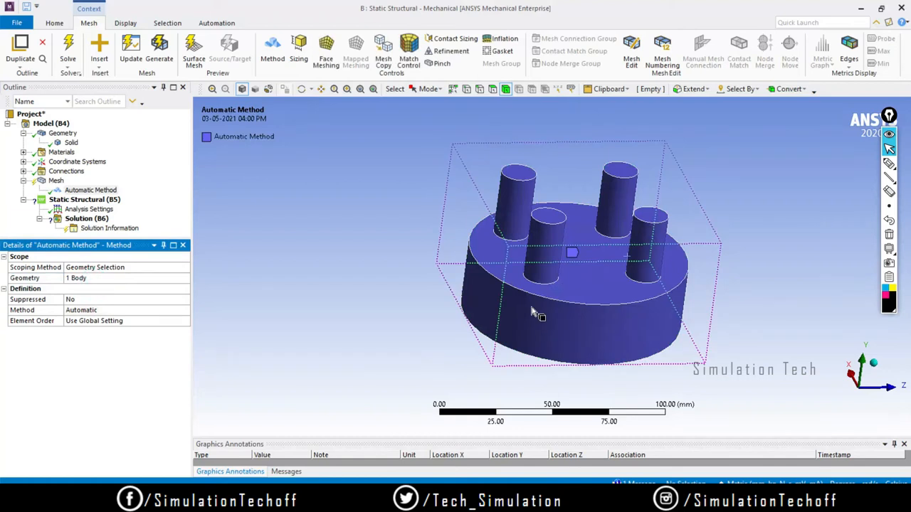
middle_click_drag(612, 276, 544, 279)
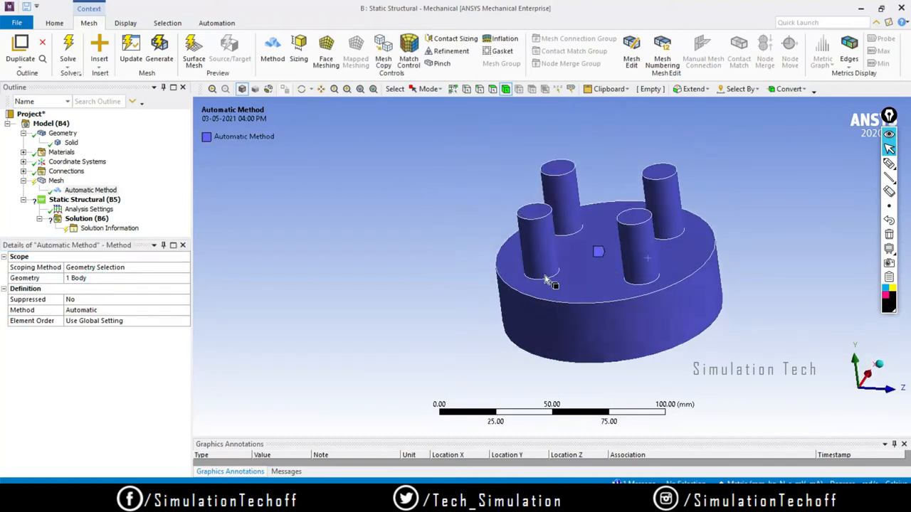
Set the mesh method to MultiZone with Hexa as the mapped mesh type
left_click(141, 312)
left_click(179, 311)
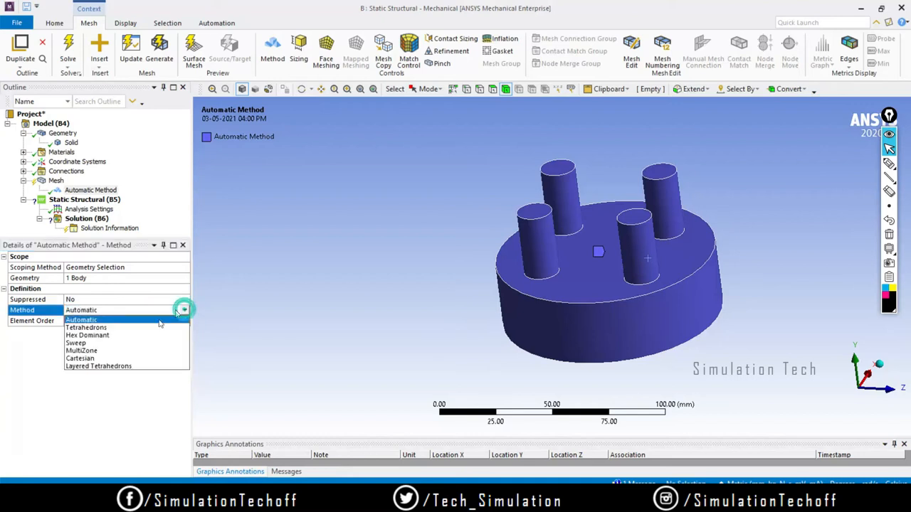
left_click(127, 350)
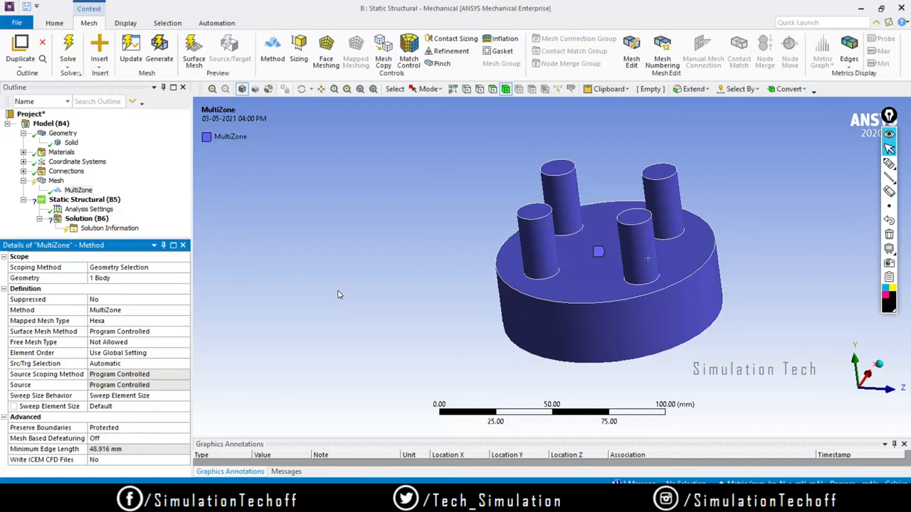
left_click(165, 322)
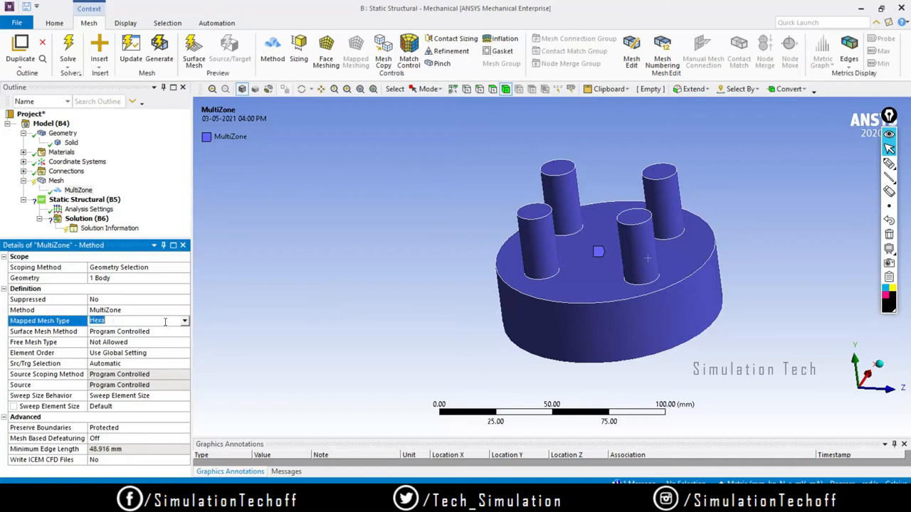
left_click(184, 322)
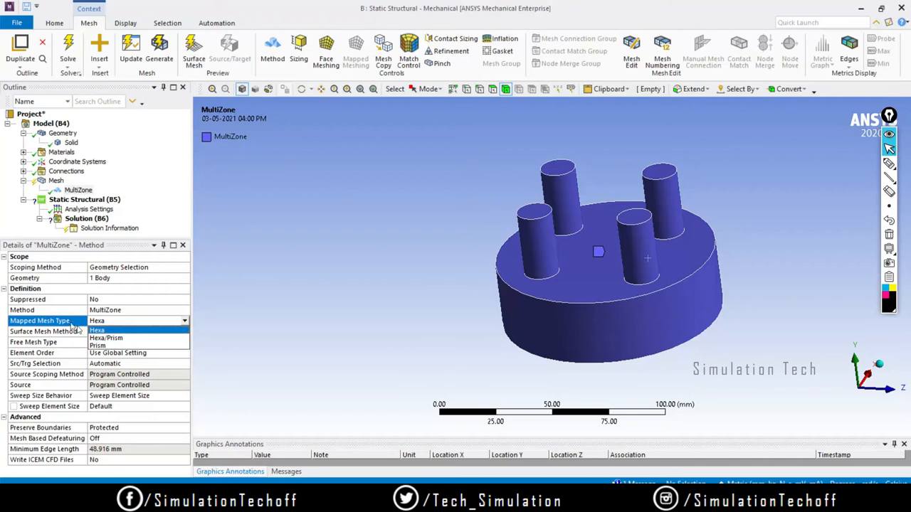
left_click(121, 330)
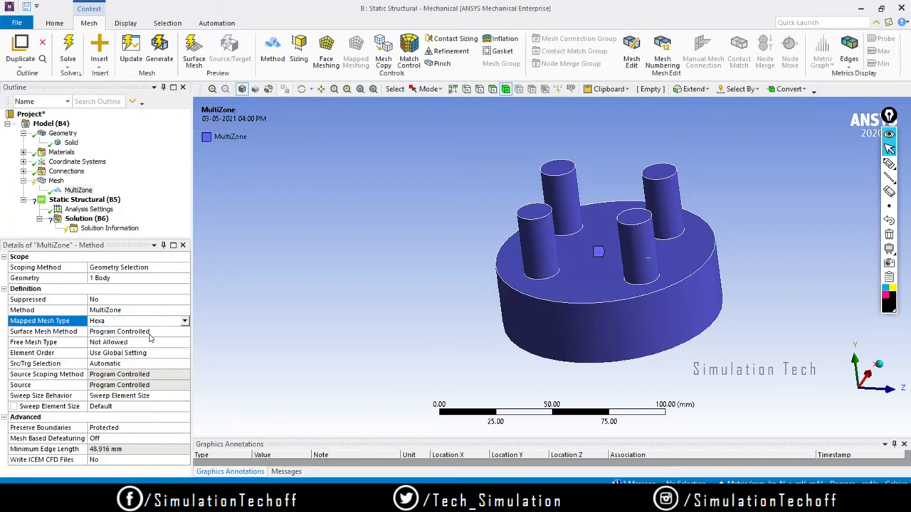
Set the MultiZone surface mesh method to Pave and the element order to Linear
left_click(179, 336)
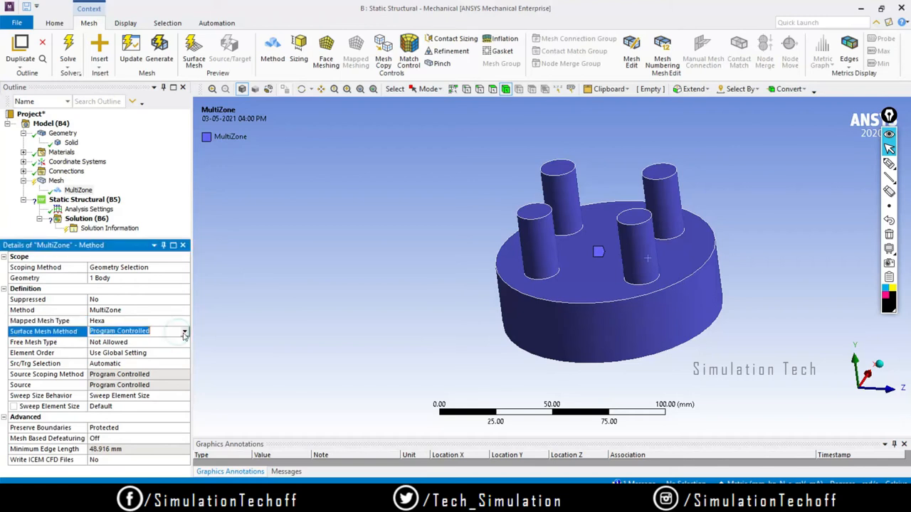
left_click(184, 333)
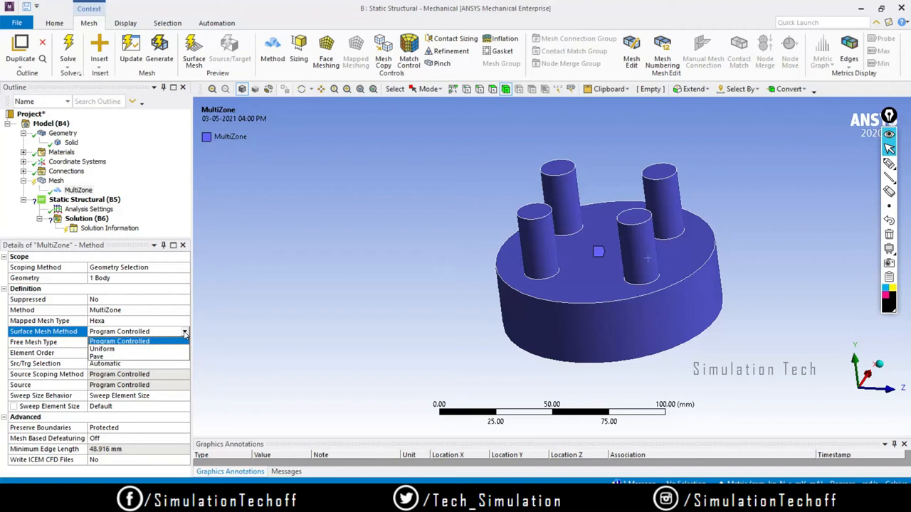
left_click(145, 356)
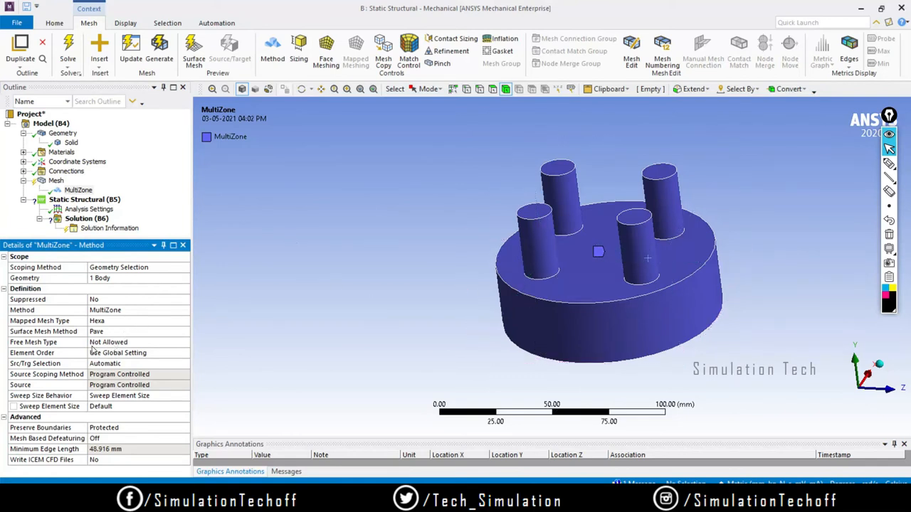
left_click(173, 353)
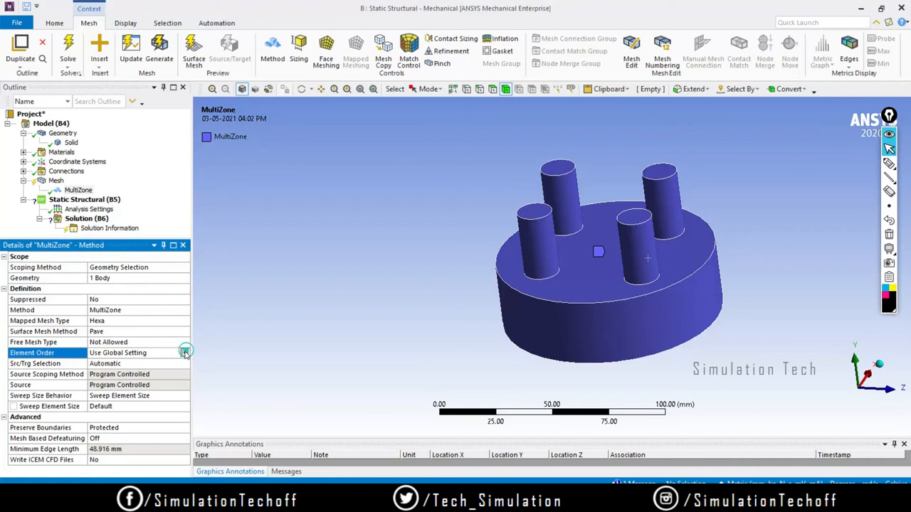
left_click(179, 352)
left_click(158, 371)
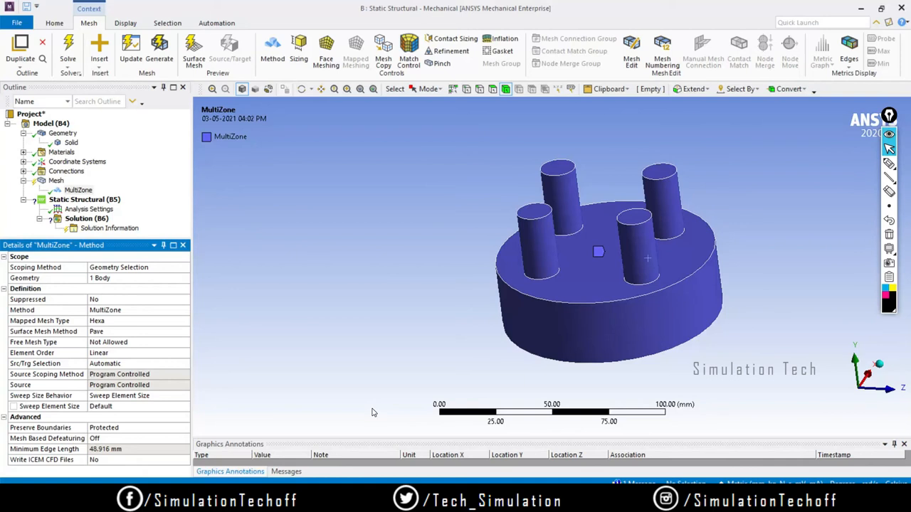
Generate the MultiZone mesh on the disc with pins
left_click(55, 181)
right_click(55, 182)
left_click(96, 221)
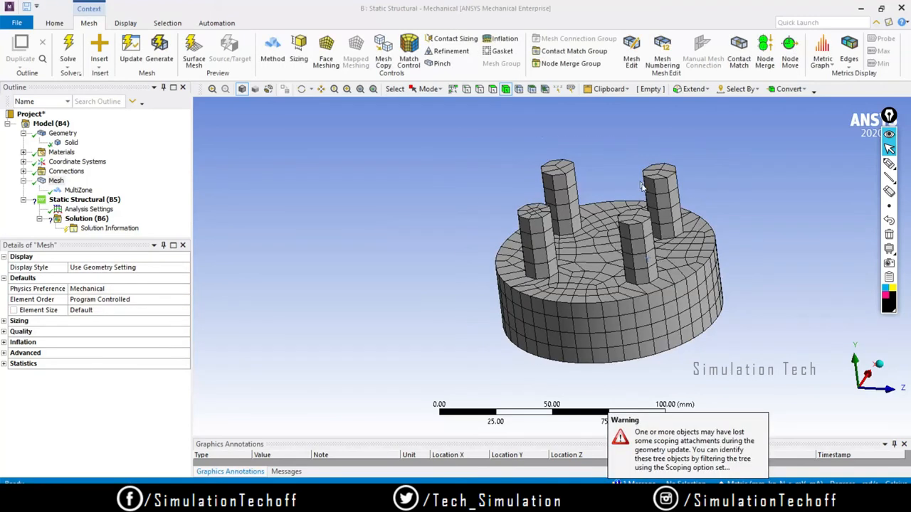
middle_click_drag(604, 251, 676, 242)
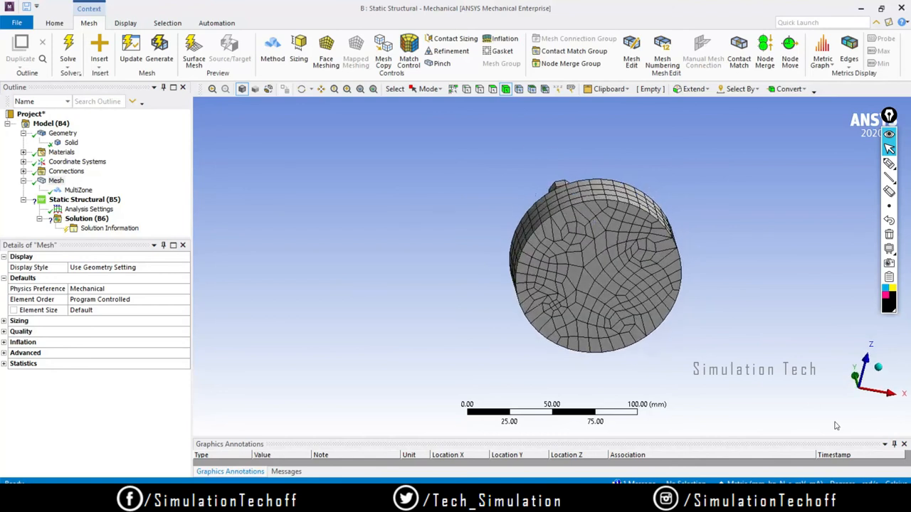
Examine the MultiZone mesh on the disc's underside and outer wall from close up
middle_click_drag(716, 270, 491, 238)
scroll(645, 183, "down", 3)
scroll(569, 201, "up", 3)
scroll(573, 252, "up", 4)
scroll(530, 287, "down", 1)
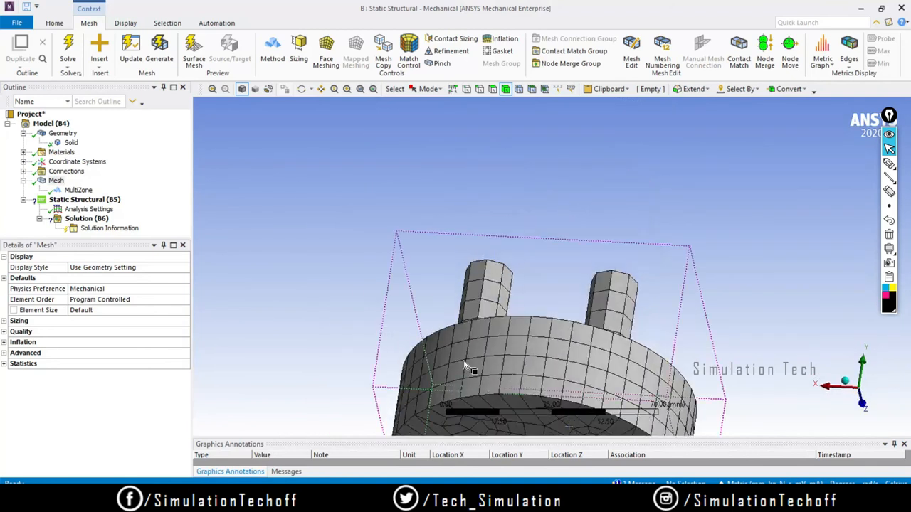
scroll(559, 256, "up", 3)
middle_click_drag(565, 249, 594, 181, "ctrl")
scroll(598, 214, "down", 5)
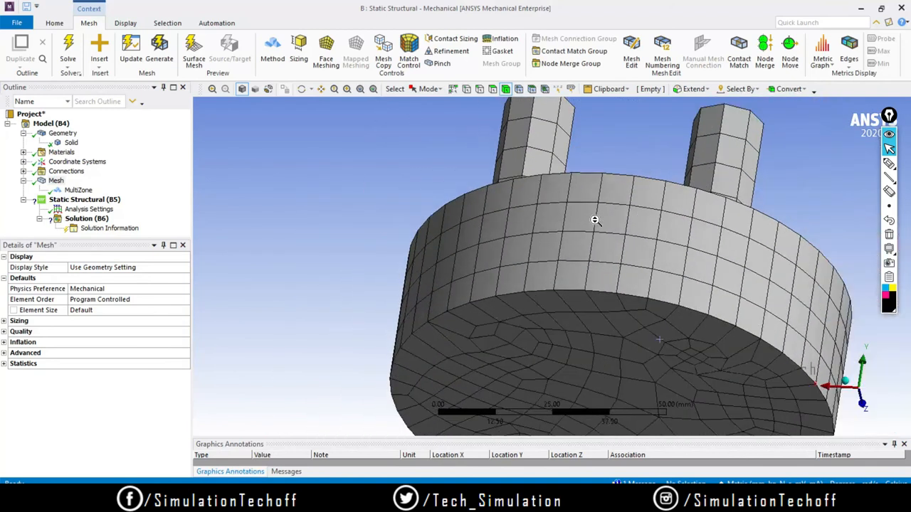
mouse_move(588, 222)
middle_mouse_down()
mouse_move(591, 250)
mouse_move(580, 228)
middle_mouse_up()
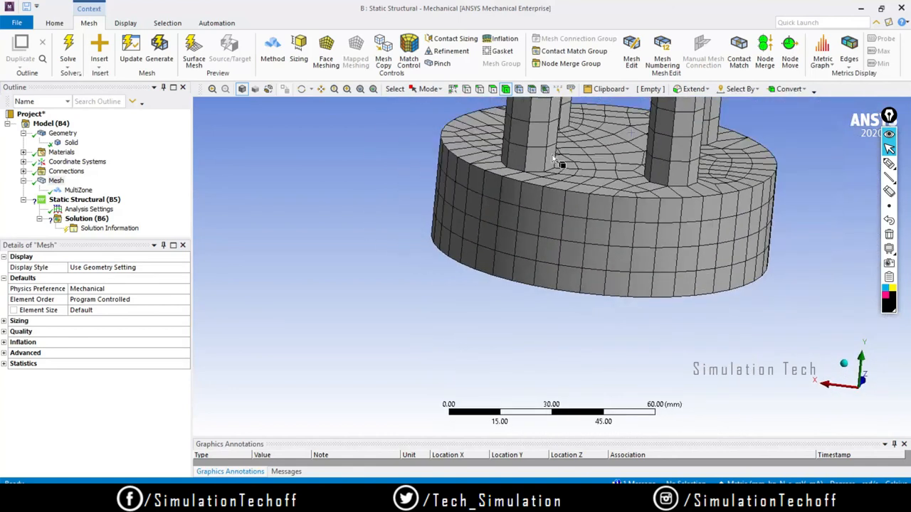
Examine the mesh on the disc's upper face and around the four pins
scroll(580, 228, "down", 3)
middle_click_drag(553, 181, 553, 162)
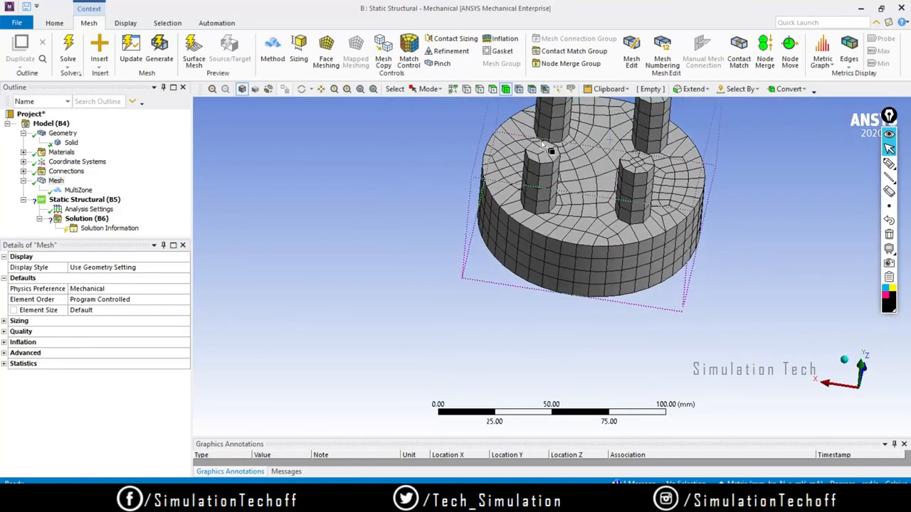
left_click(553, 158)
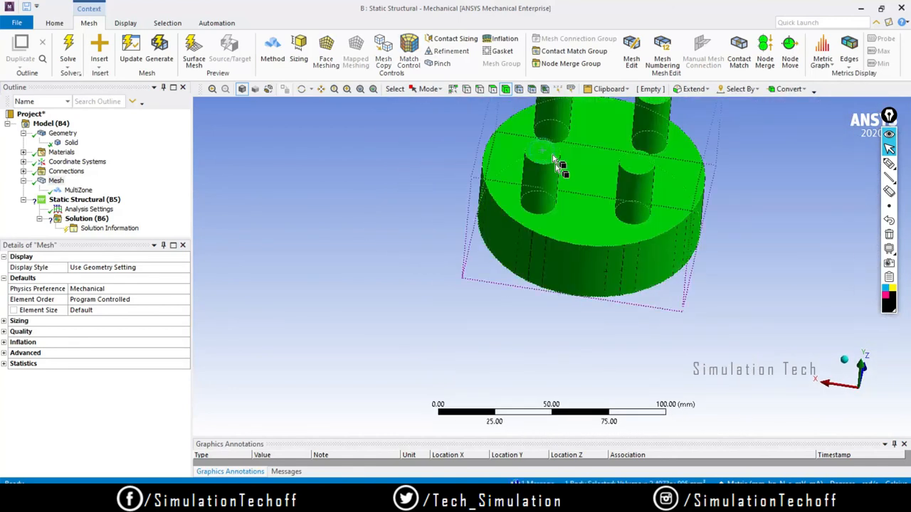
left_click(401, 252)
scroll(601, 182, "up", 3)
scroll(601, 182, "down", 3)
middle_click_drag(586, 182, 640, 242)
Trace the front pin's outline down through the disc with the annotation pen and erase the drawing
left_click(889, 163)
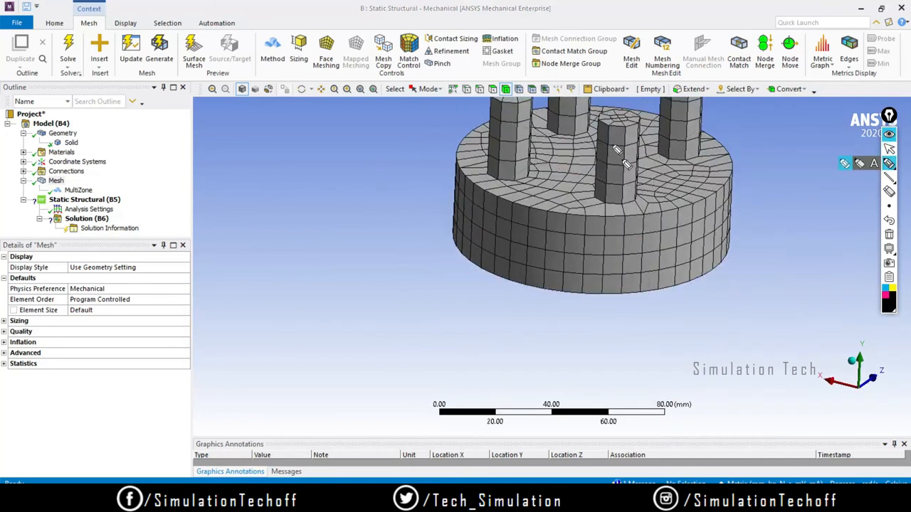
mouse_move(597, 119)
left_mouse_down()
mouse_move(595, 302)
mouse_move(639, 297)
mouse_move(631, 106)
mouse_move(599, 121)
left_mouse_up()
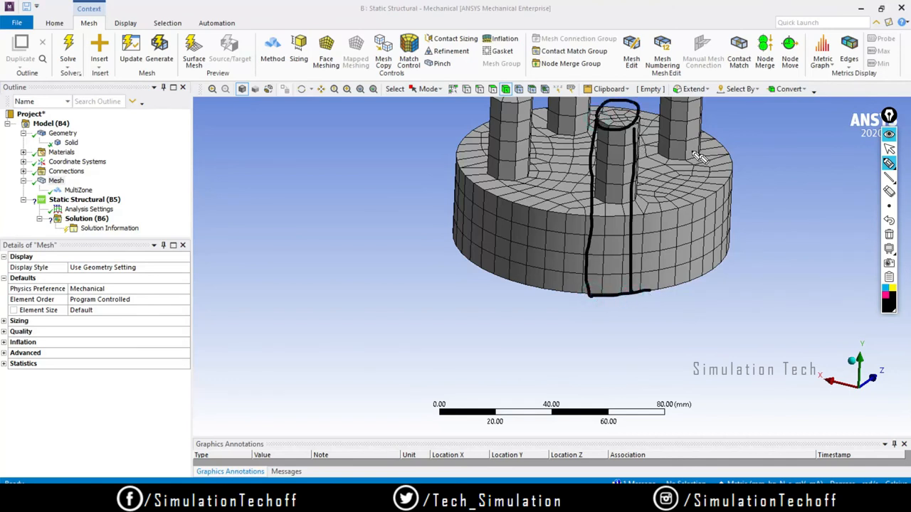
left_click(889, 235)
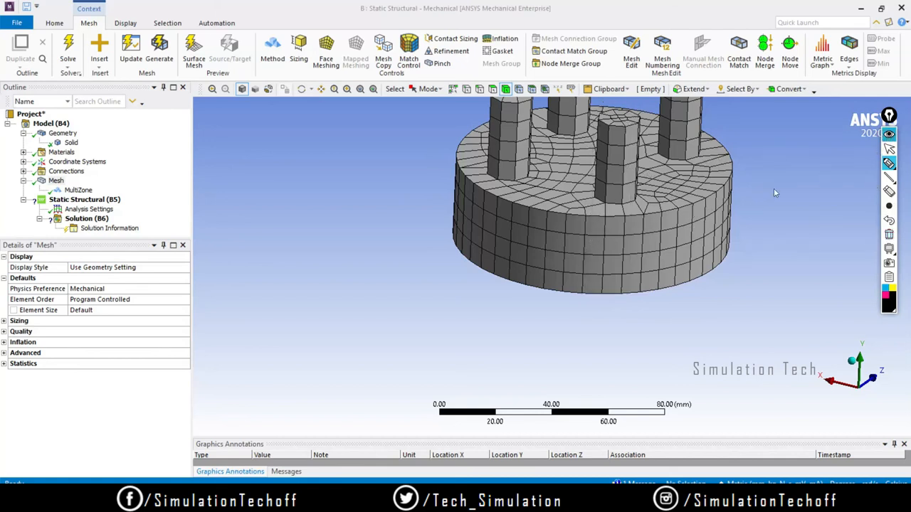
left_click(888, 133)
Clear the body selection and examine the mesh where the pins meet the disc
left_click(679, 186)
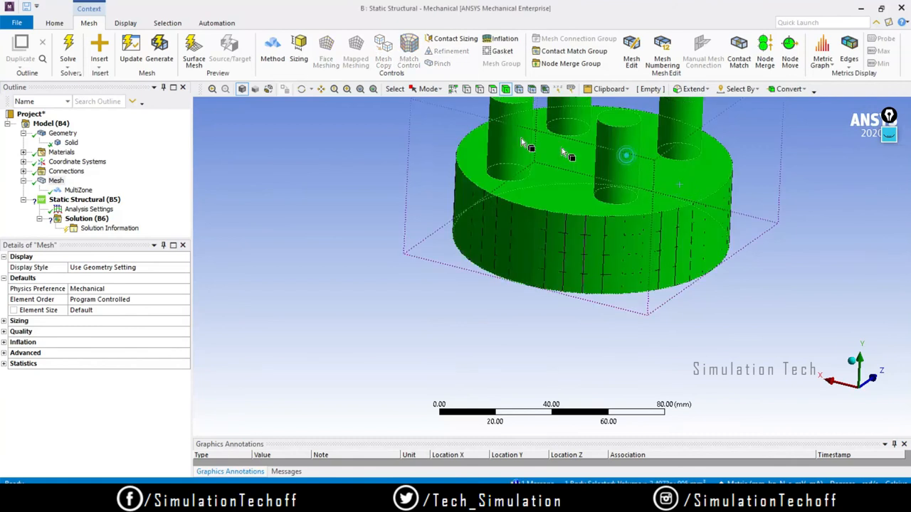
left_click(860, 221)
scroll(735, 180, "up", 3)
scroll(667, 155, "down", 4)
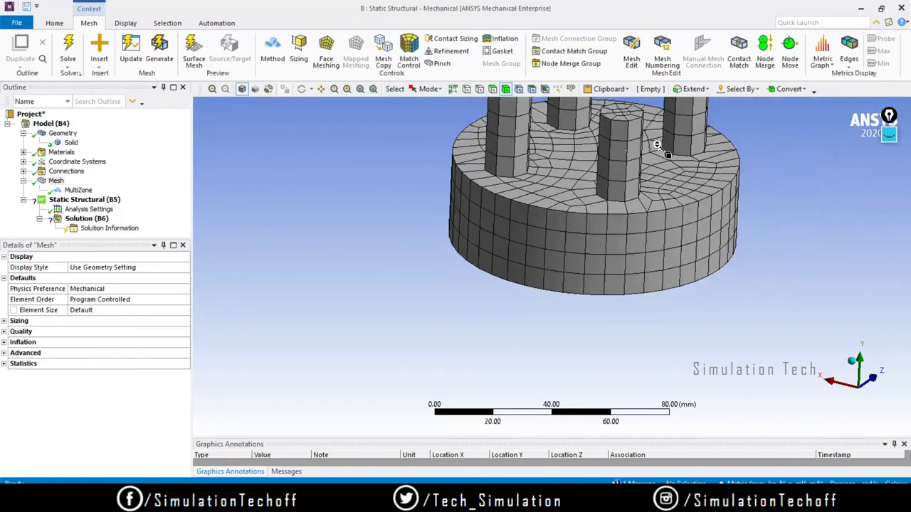
Set the global mesh element size to 3 mm
middle_click_drag(669, 150, 634, 203, "ctrl")
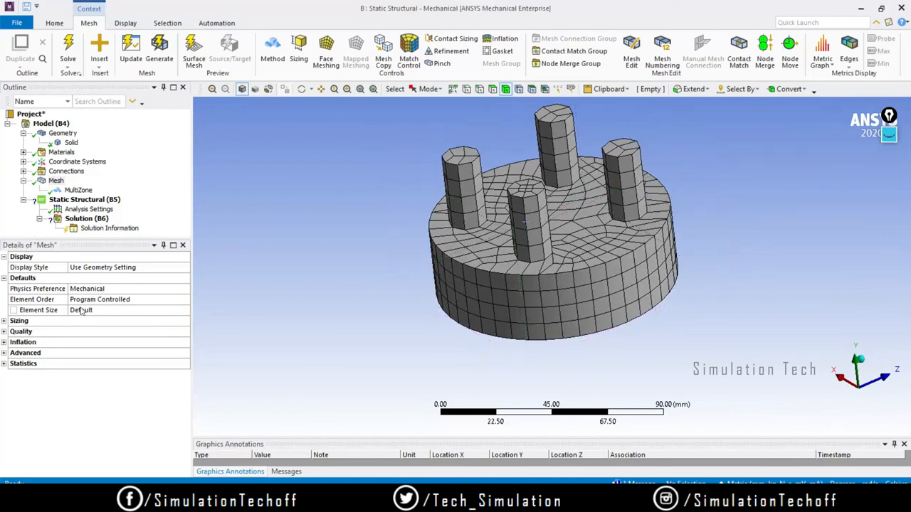
left_click(86, 310)
type("3")
key("Return")
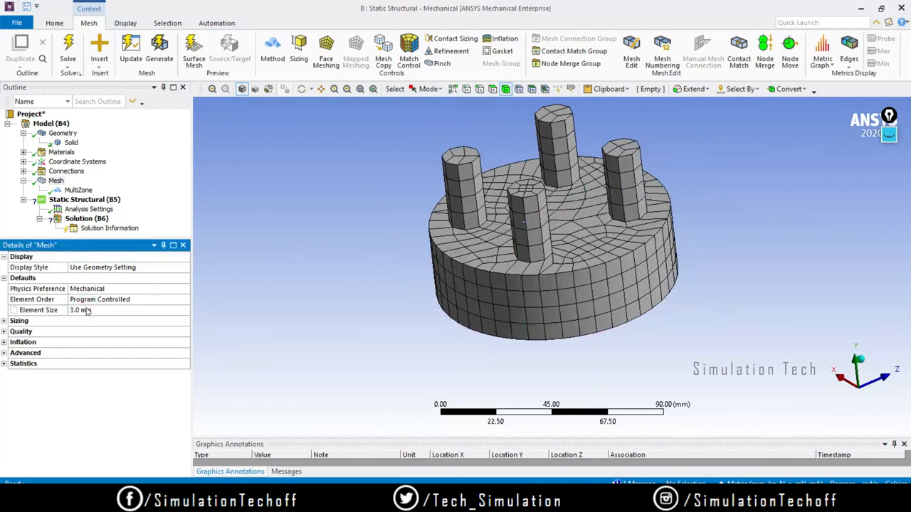
Set the global mesh element size to 5 mm and regenerate the mesh
left_click(88, 310)
type("5")
key("Return")
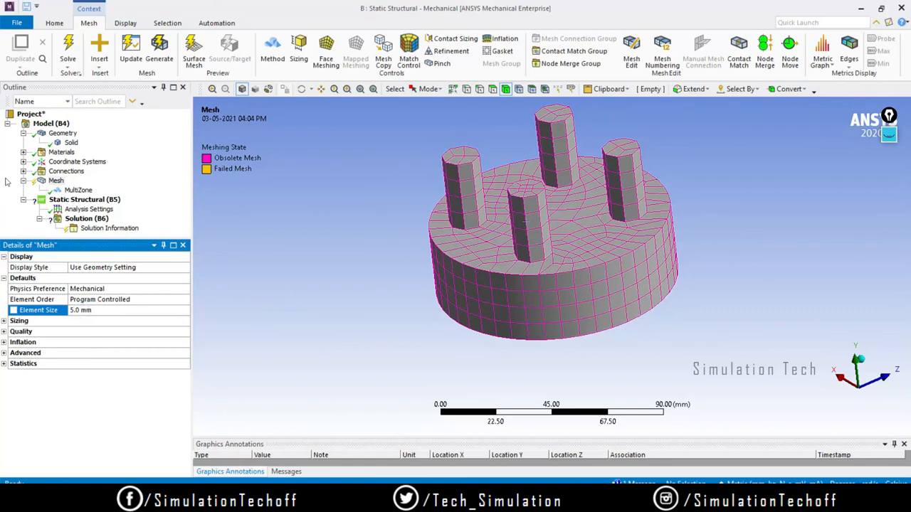
right_click(57, 181)
left_click(100, 217)
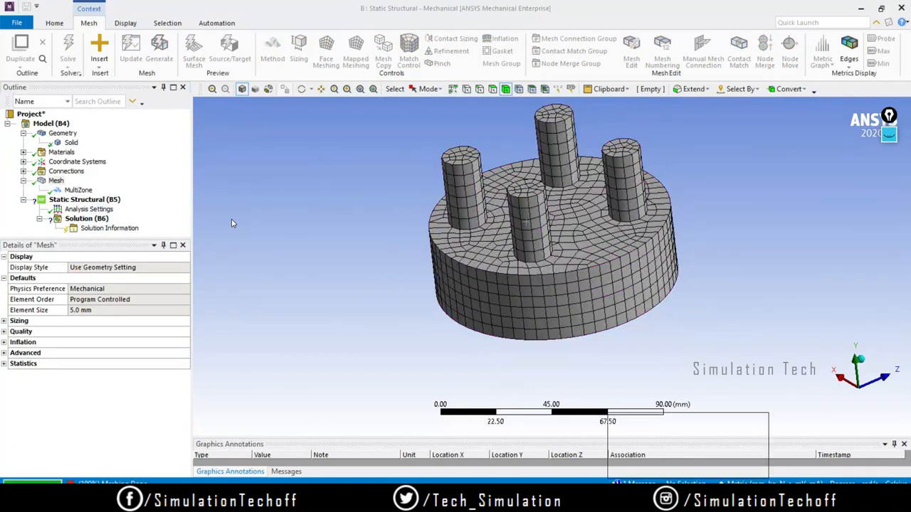
Change the MultiZone method's surface mesh method to Uniform and regenerate the mesh
middle_click_drag(651, 278, 745, 306)
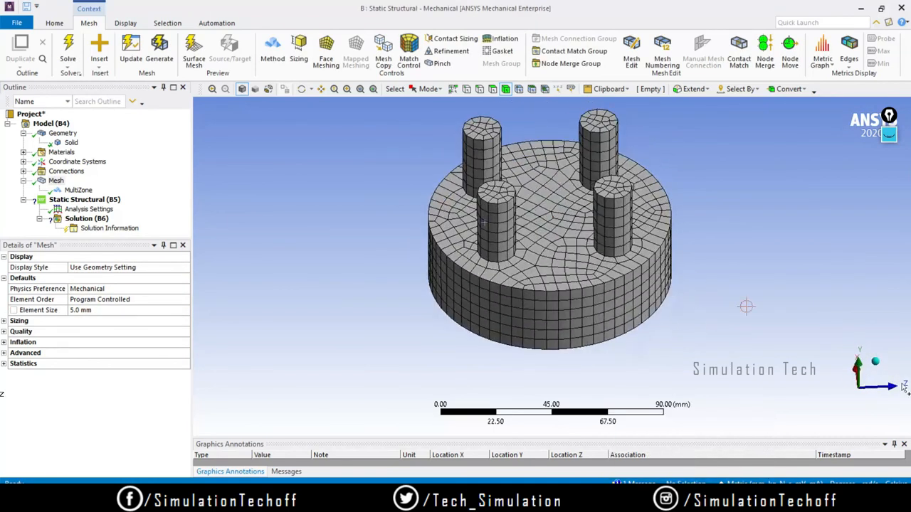
left_click(863, 364)
middle_click_drag(801, 223, 781, 227)
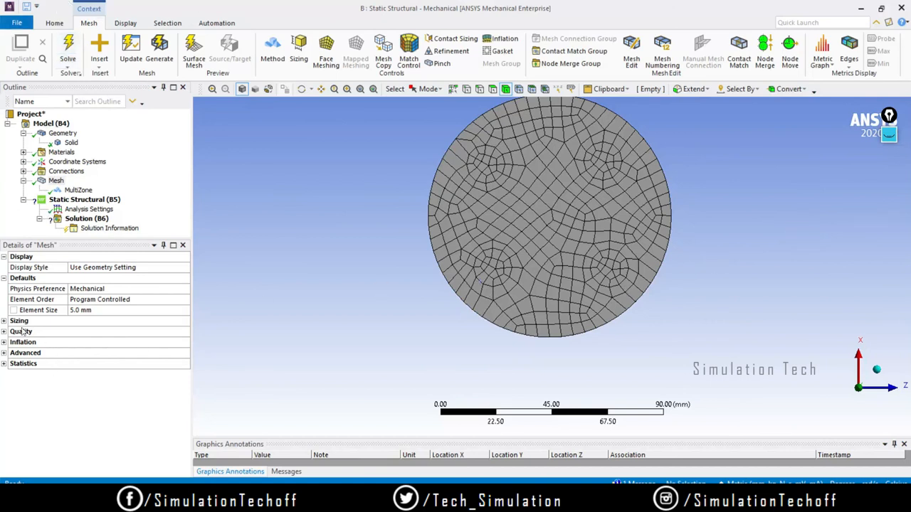
left_click(77, 190)
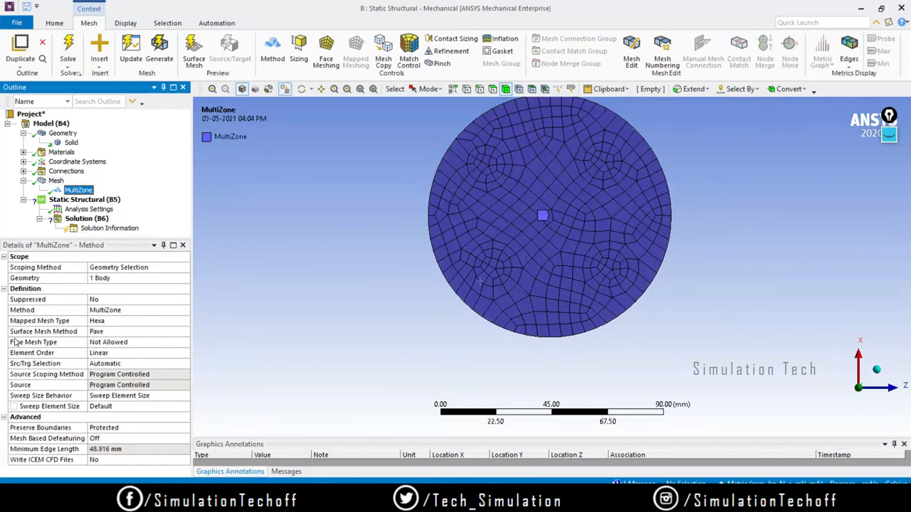
left_click(128, 331)
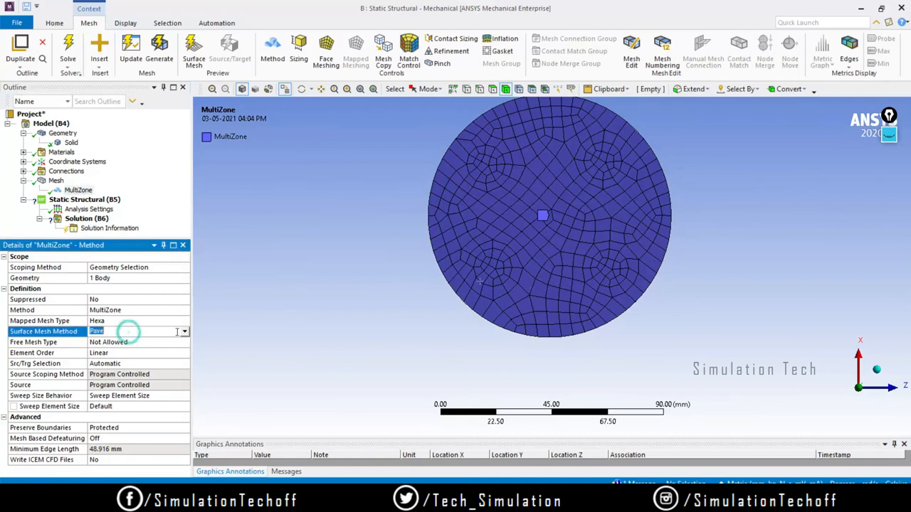
left_click(184, 331)
left_click(125, 350)
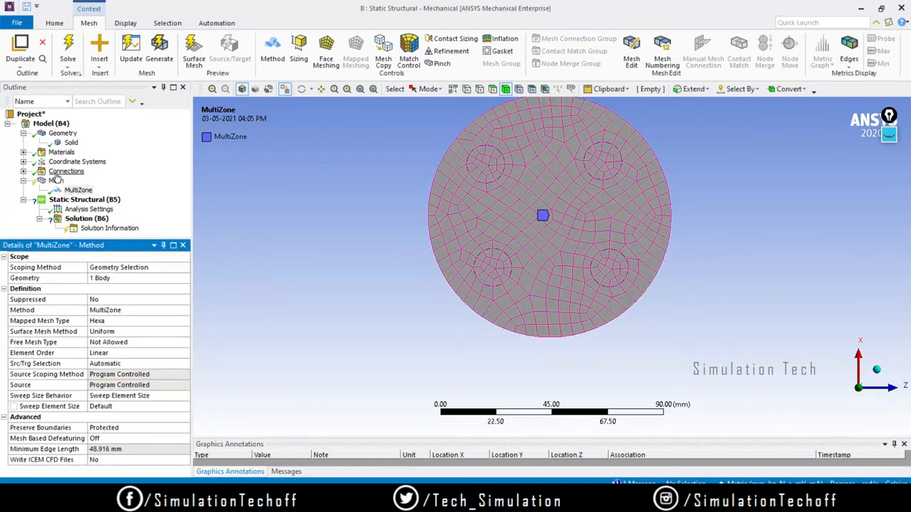
right_click(57, 174)
left_click(345, 235)
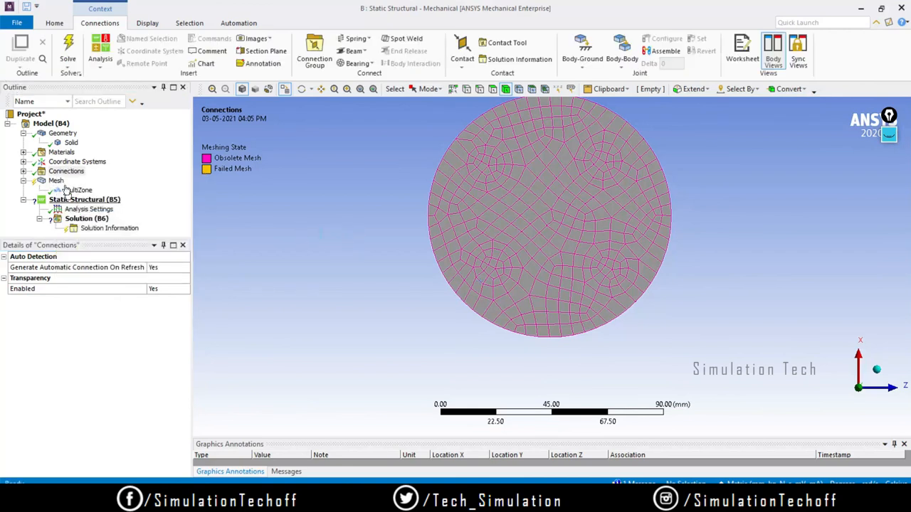
right_click(57, 181)
left_click(292, 209)
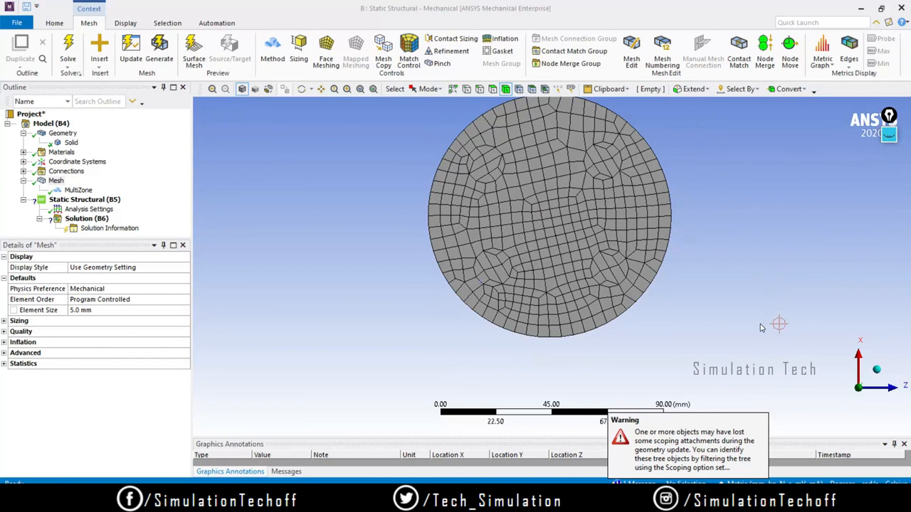
Examine the Uniform surface mesh along the Y axis and obliquely around the four pins and the disc's wall
scroll(490, 213, "up", 3)
scroll(490, 214, "down", 3)
scroll(490, 213, "up", 1)
scroll(491, 213, "down", 1)
middle_click_drag(549, 220, 711, 265, "ctrl")
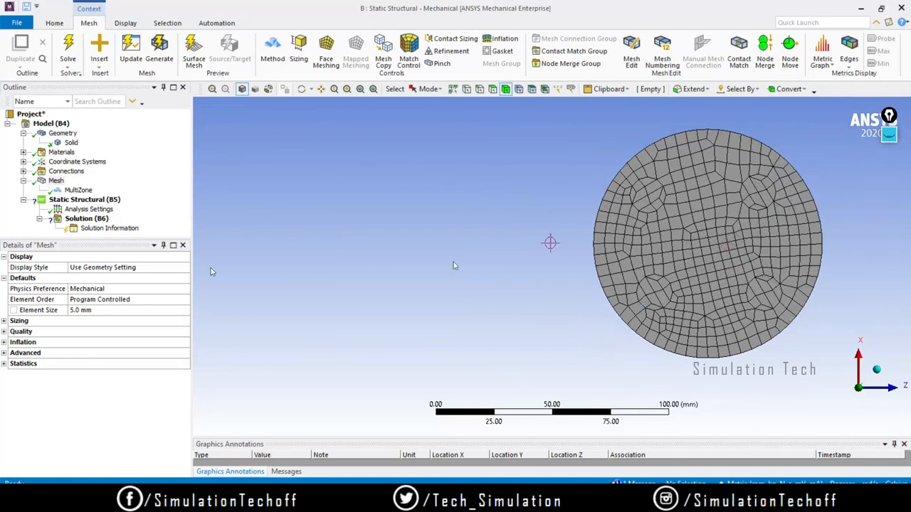
middle_click(775, 235)
middle_click_drag(492, 285, 508, 226)
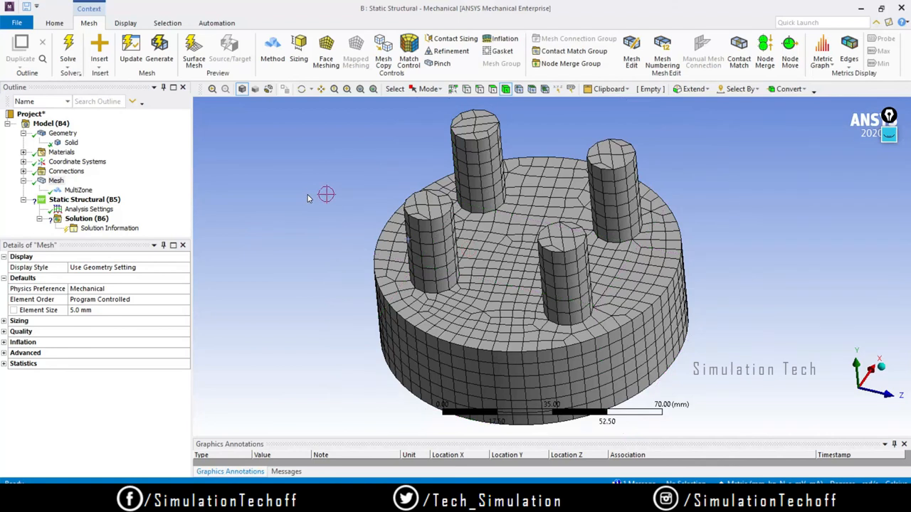
middle_click_drag(498, 296, 516, 286, "ctrl")
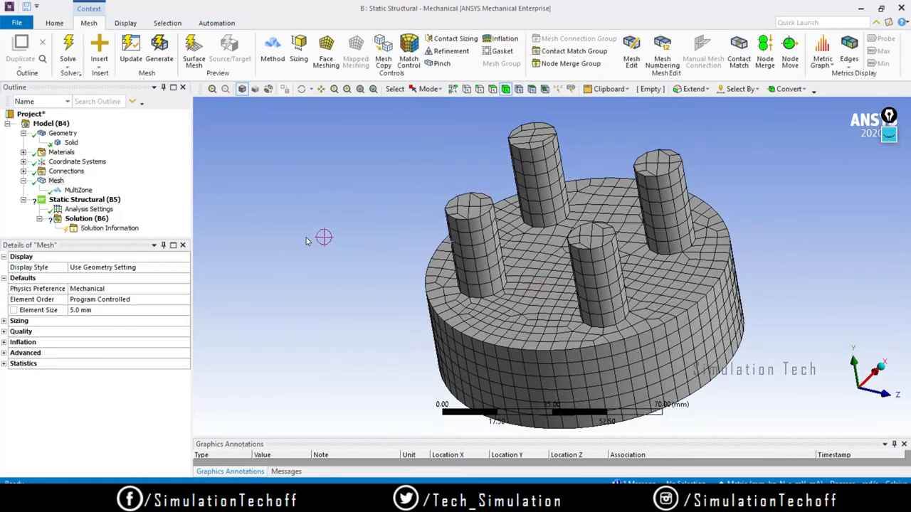